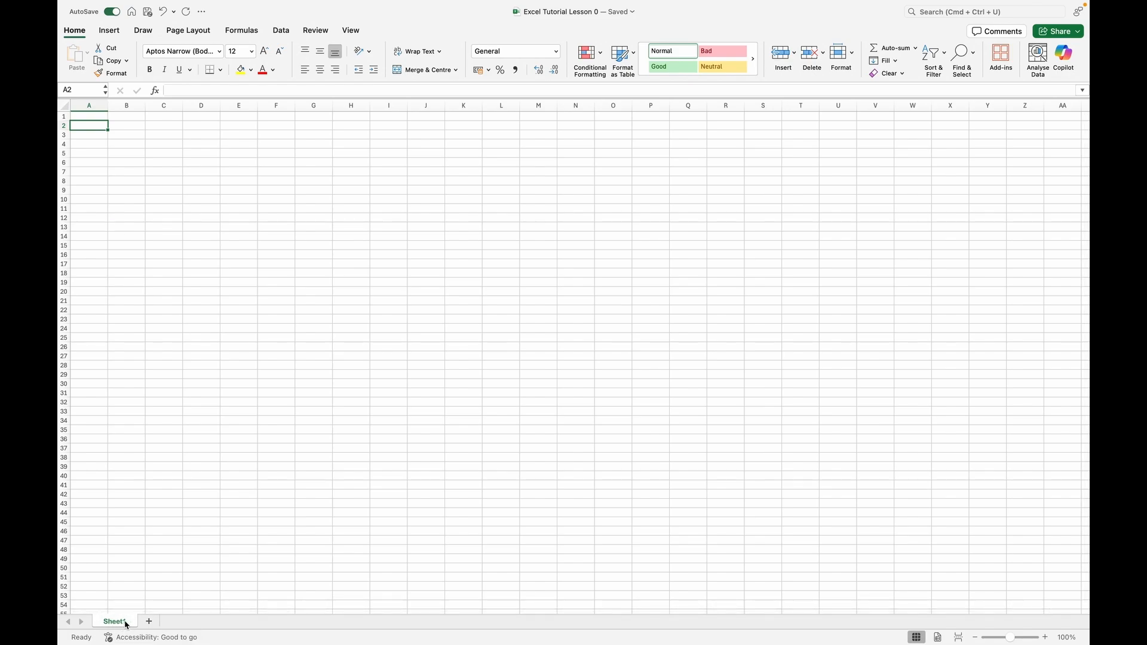
Add a new sheet after Sheet1 and rename it "Data Info".
{"action": "double_click", "coordinate": [125, 623]}
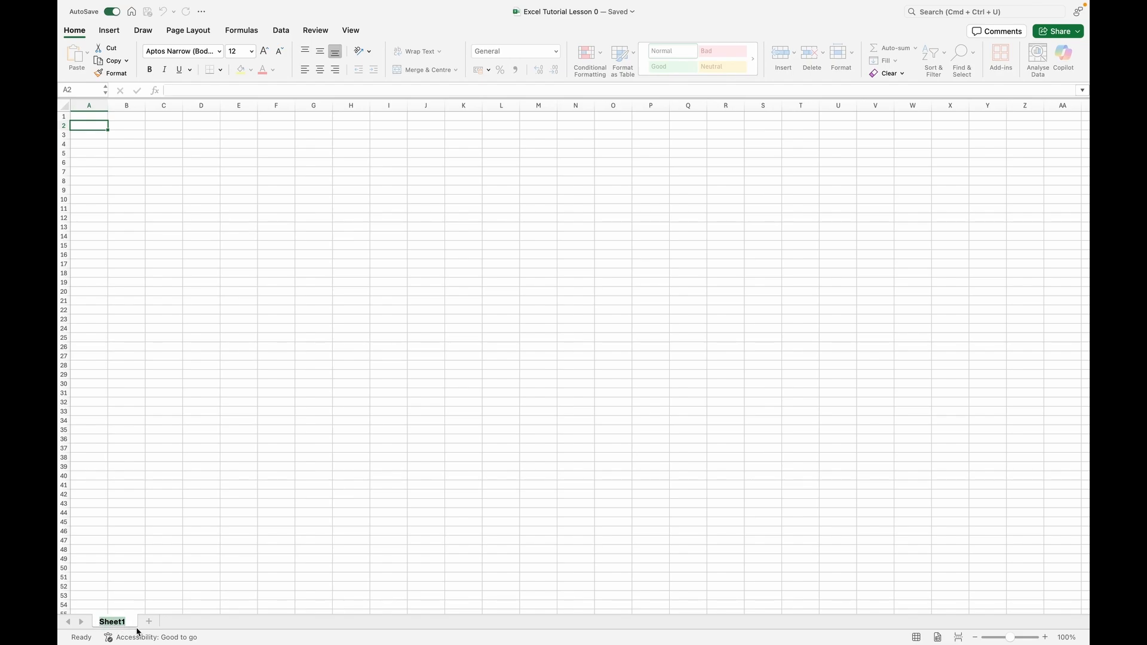
{"action": "left_click", "coordinate": [160, 587]}
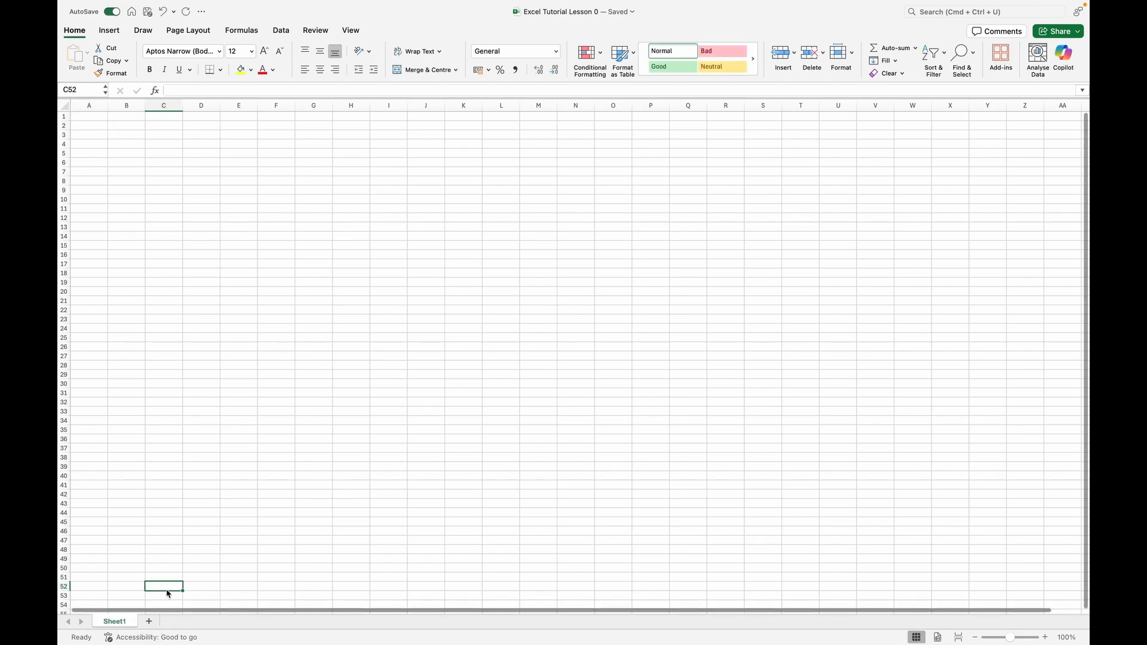
{"action": "left_click", "coordinate": [147, 622]}
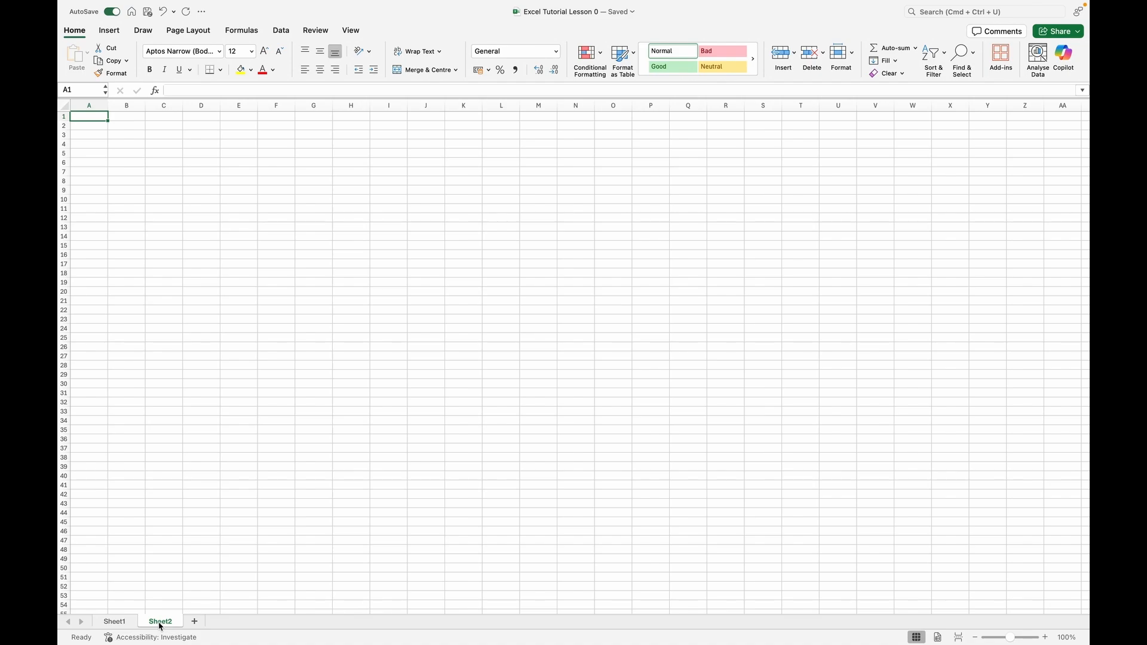
{"action": "right_click", "coordinate": [160, 626]}
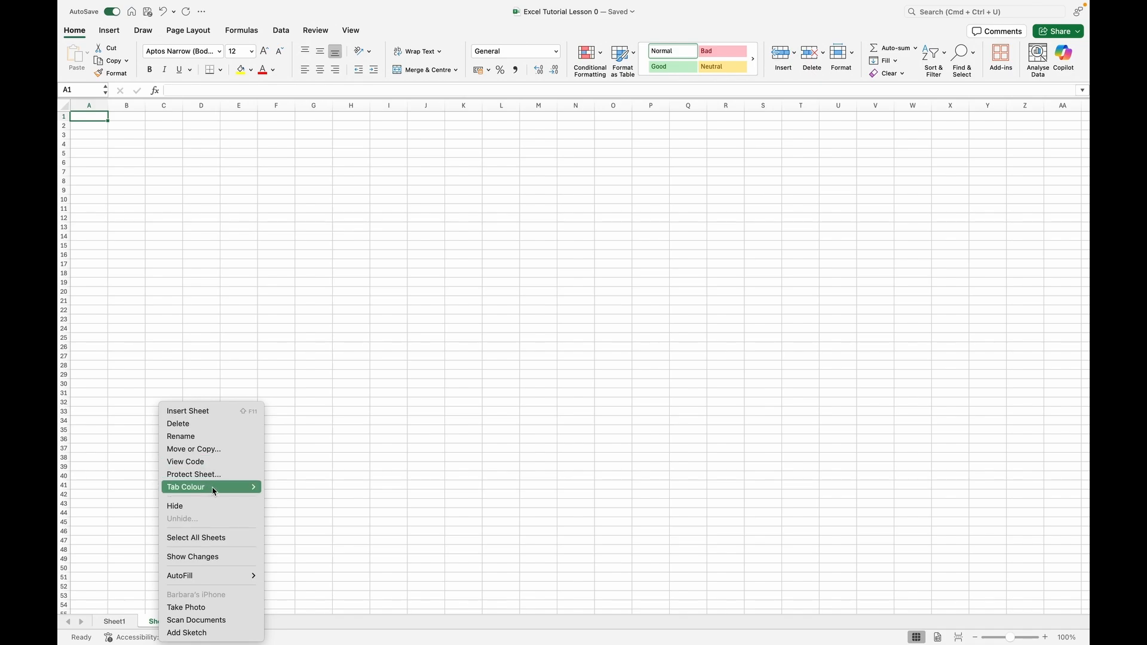
{"action": "mouse_move", "coordinate": [227, 494]}
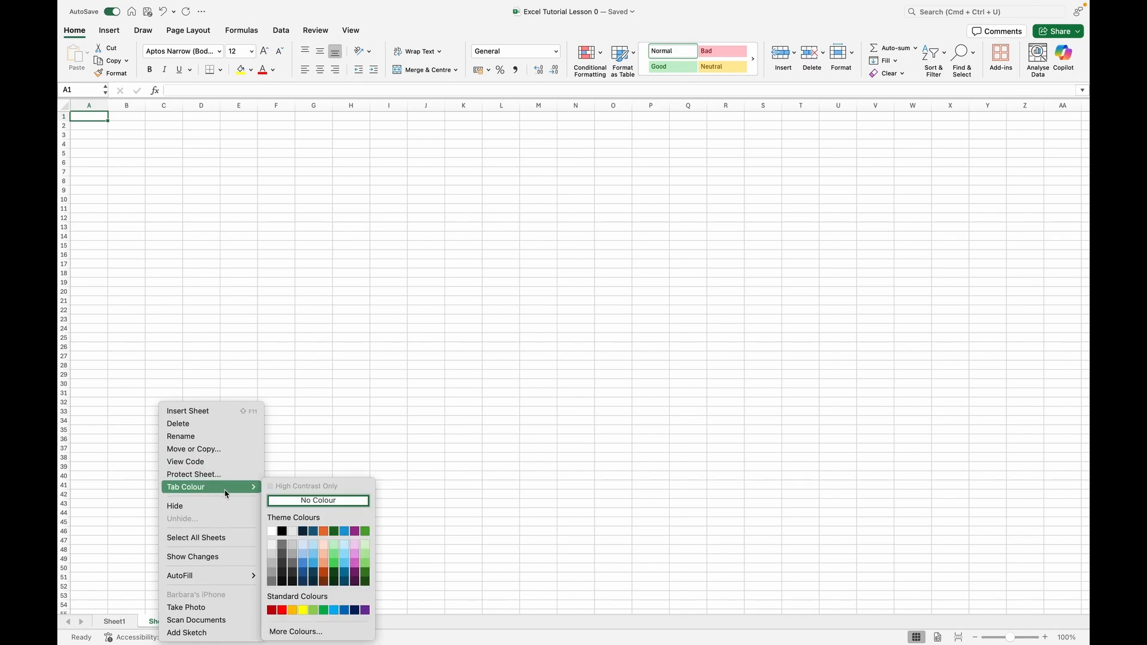
{"action": "left_click", "coordinate": [193, 436]}
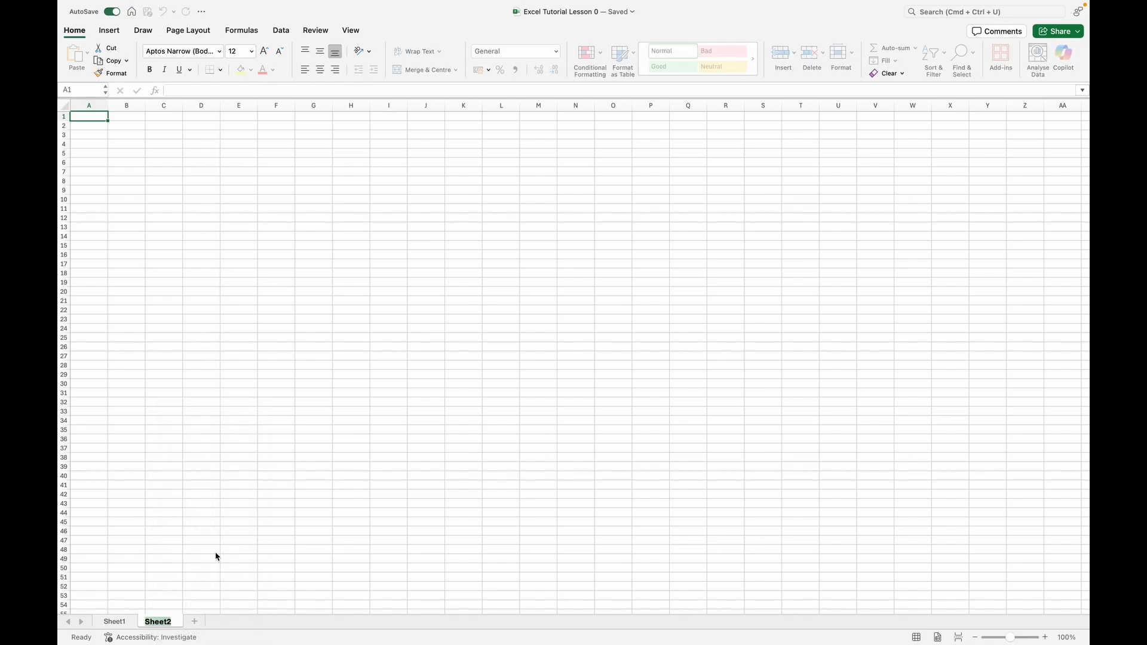
{"action": "type", "text": "Data"}
{"action": "key", "text": "Caps_Lock"}
{"action": "type", "text": "Info"}
{"action": "key", "text": "Return"}
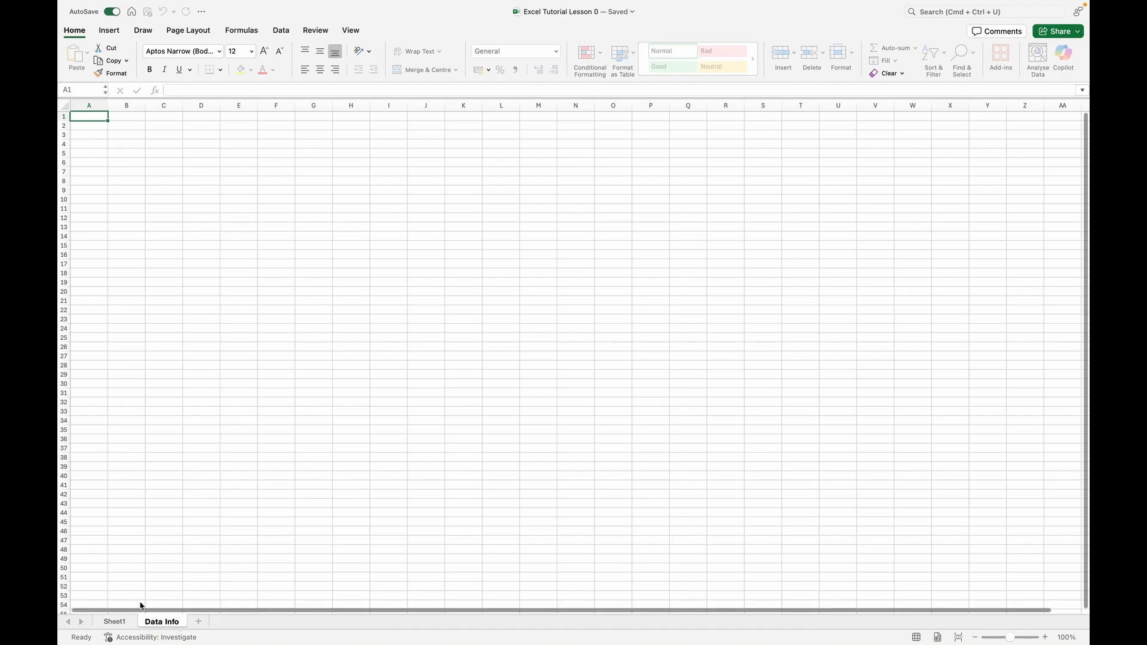
Rename Sheet1 as "Data Structure".
{"action": "left_click", "coordinate": [114, 622]}
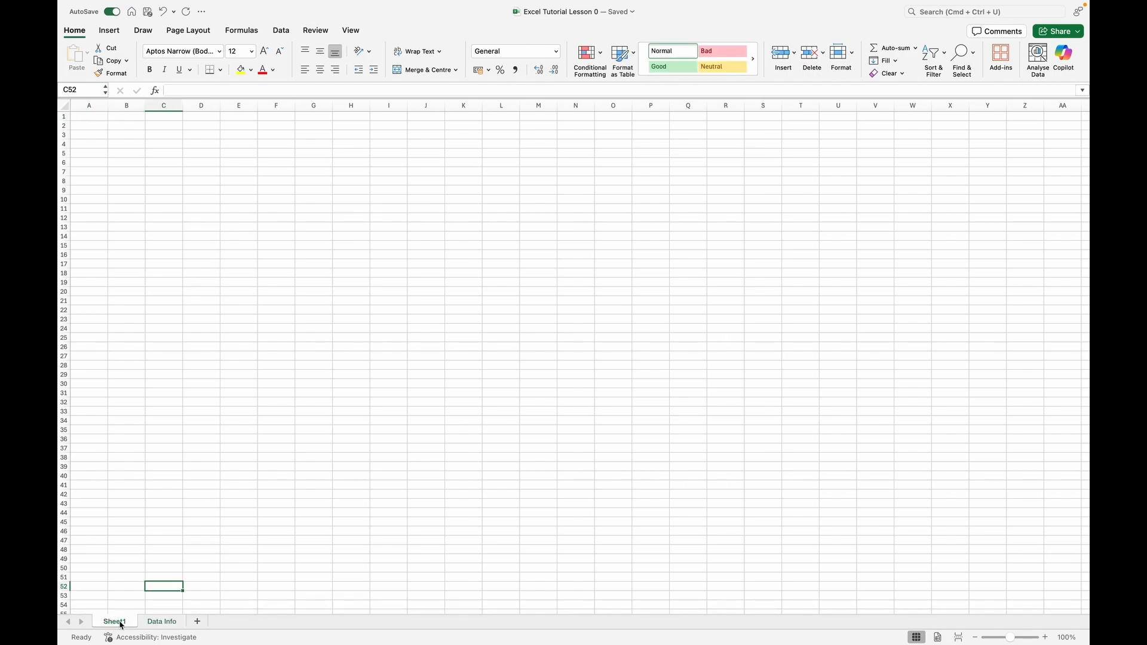
{"action": "right_click", "coordinate": [120, 624]}
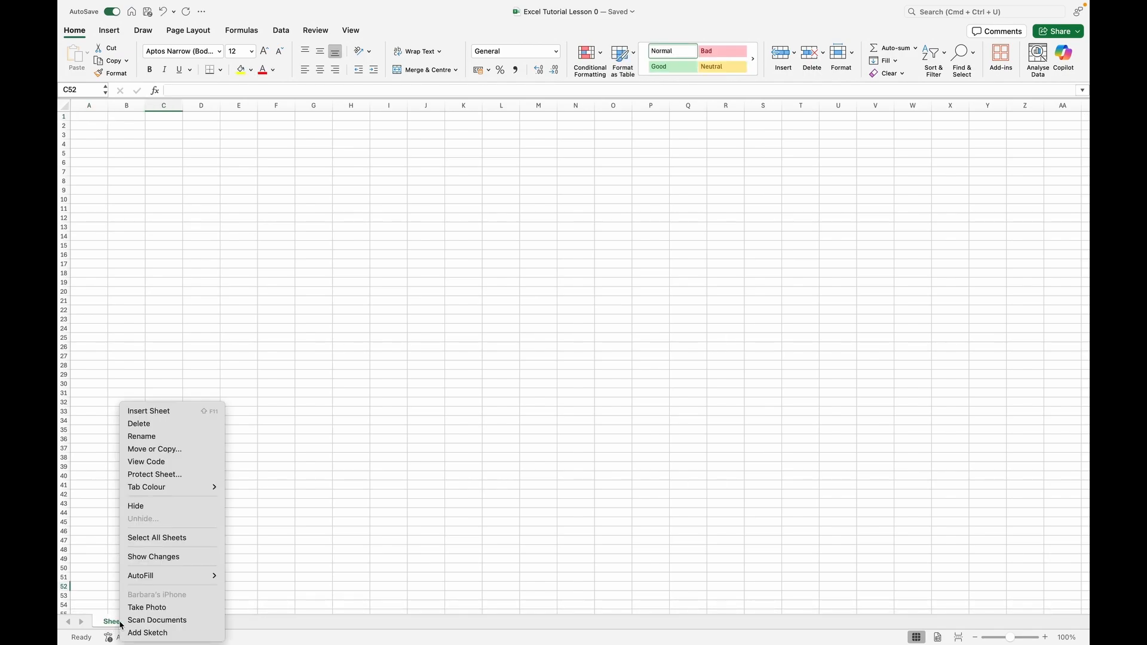
{"action": "left_click", "coordinate": [192, 441]}
{"action": "type", "text": "Data Structure"}
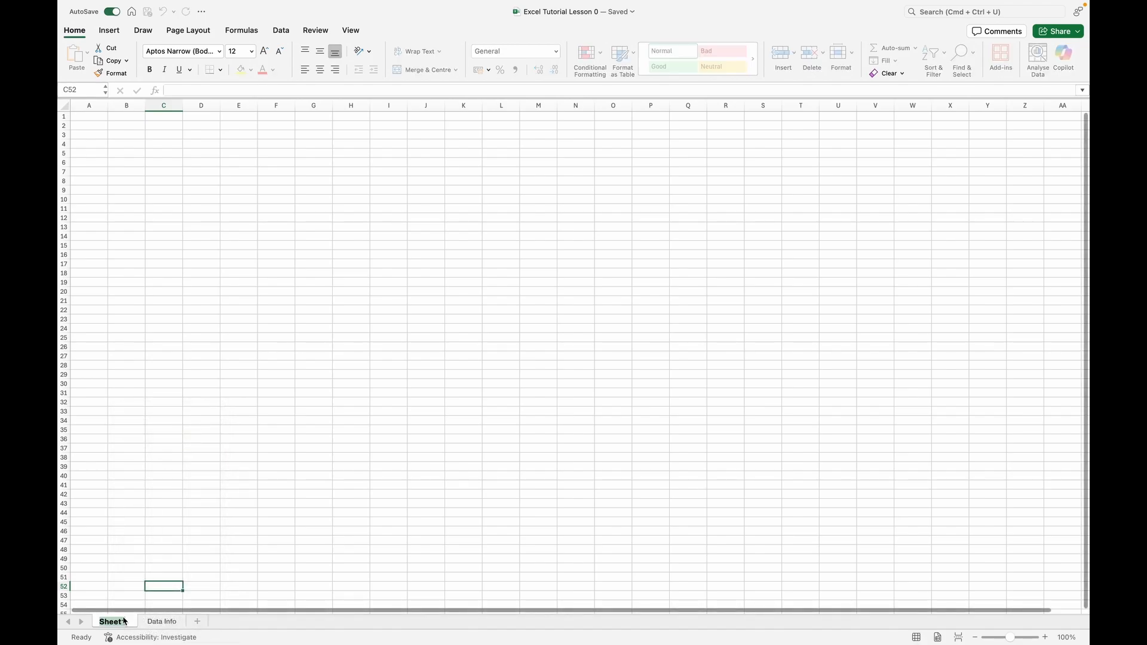
{"action": "key", "text": "Return"}
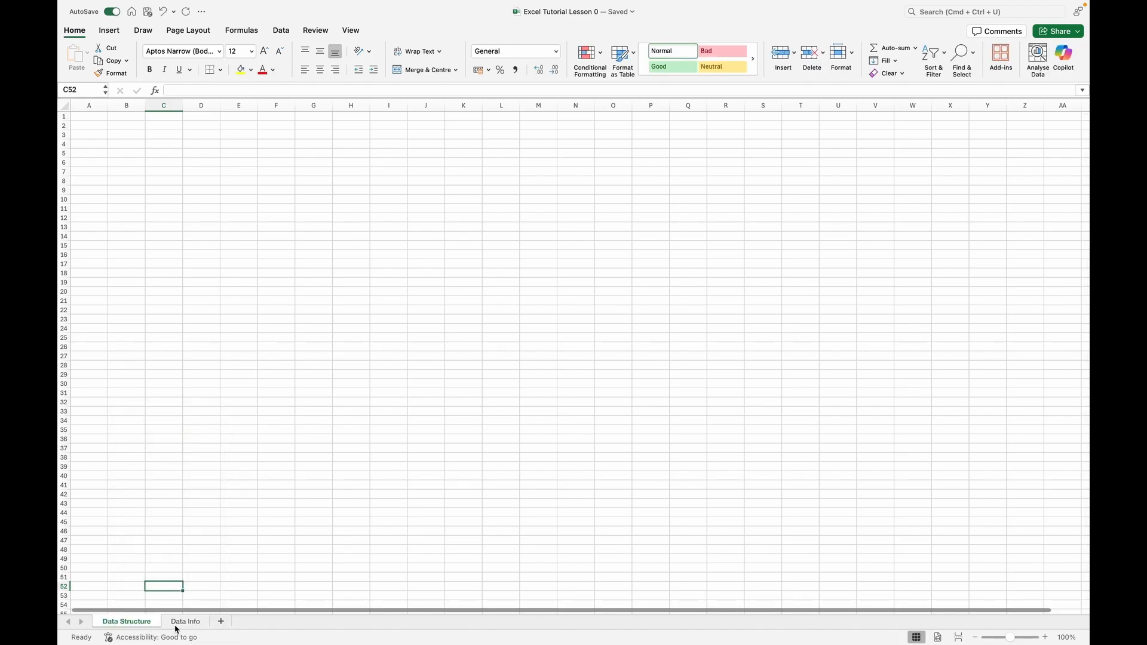
Set the tab colour of the Data Info sheet to a dark blue theme shade and the Data Structure sheet to orange.
{"action": "left_click", "coordinate": [182, 624]}
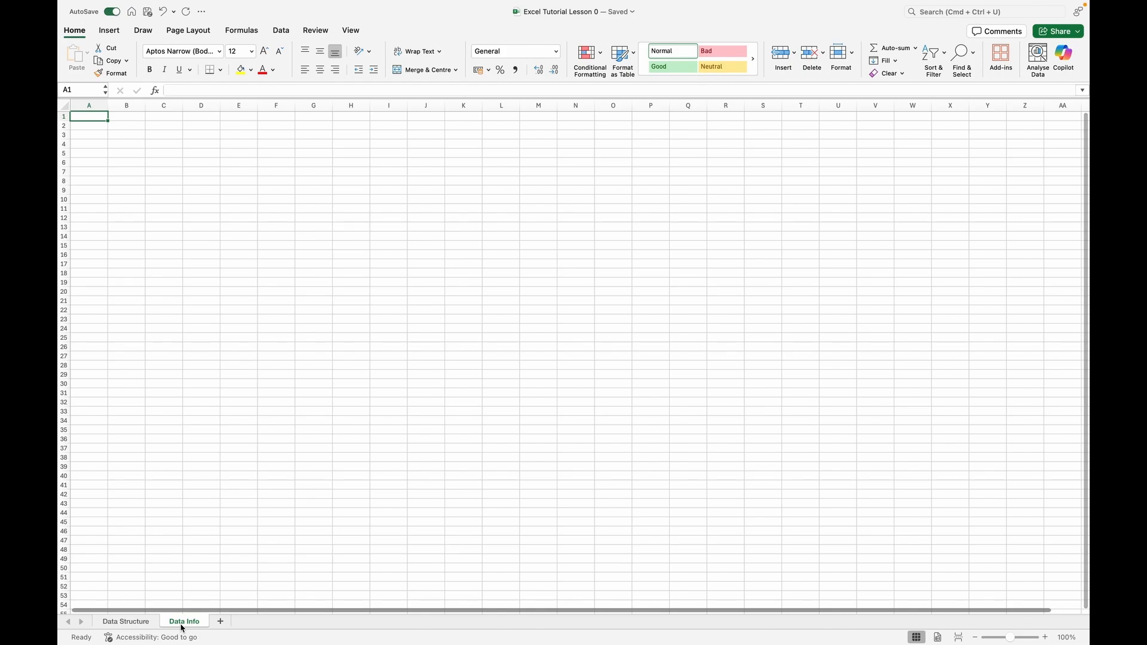
{"action": "right_click", "coordinate": [182, 624]}
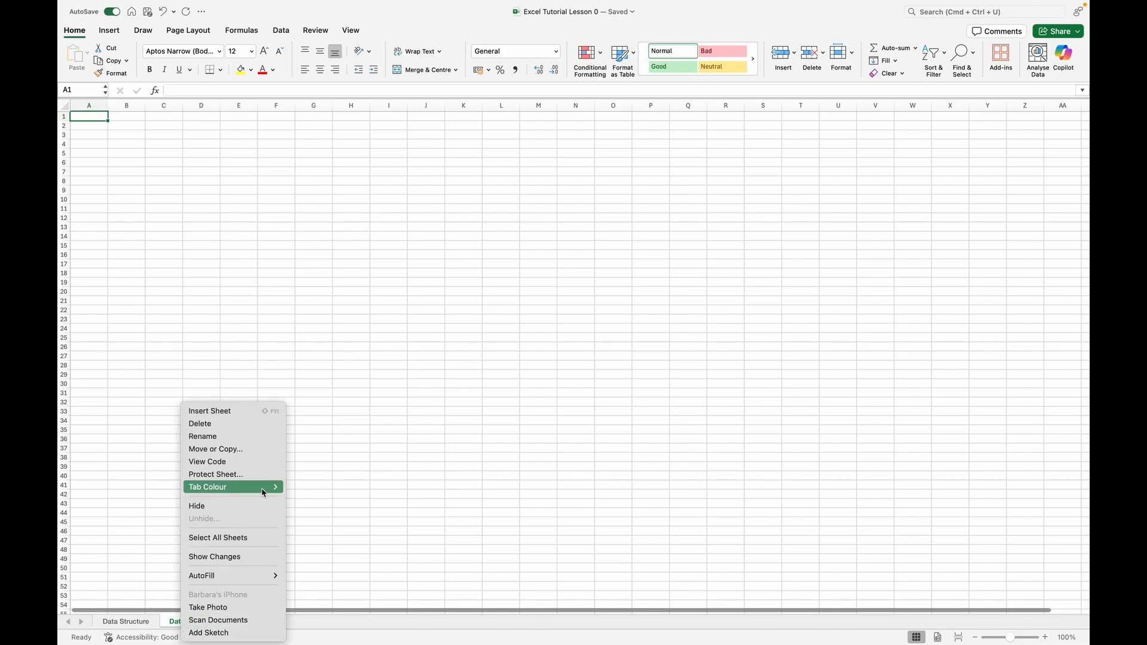
{"action": "mouse_move", "coordinate": [264, 492]}
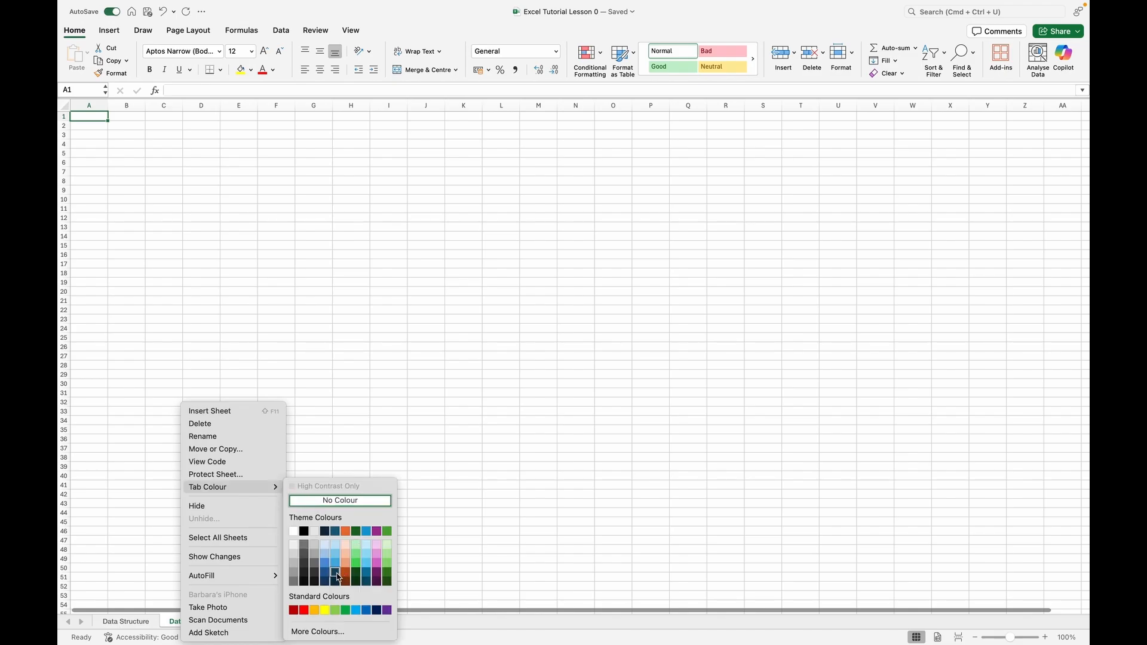
{"action": "left_click", "coordinate": [337, 575]}
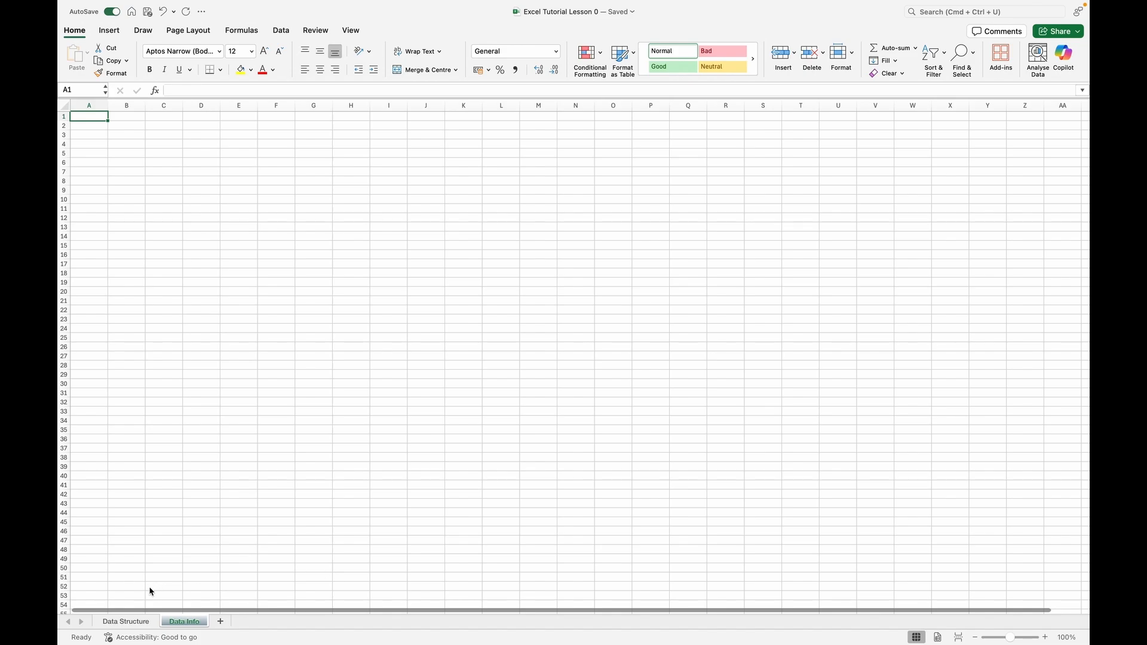
{"action": "left_click", "coordinate": [129, 621]}
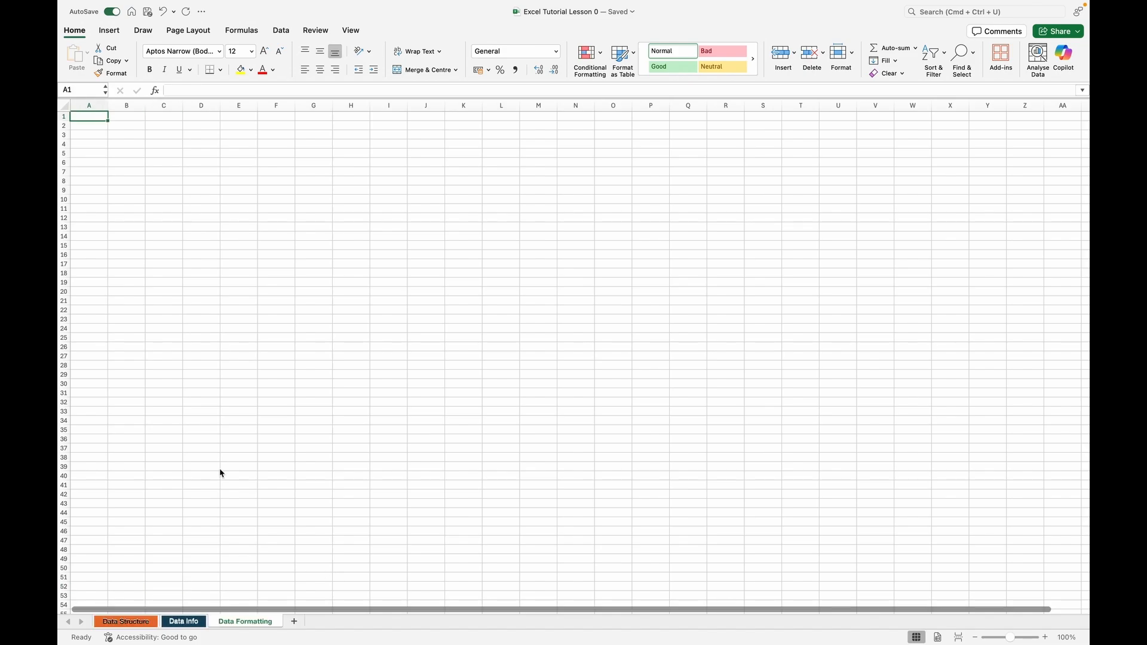
Delete the Data Formatting sheet from the workbook.
{"action": "right_click", "coordinate": [242, 623]}
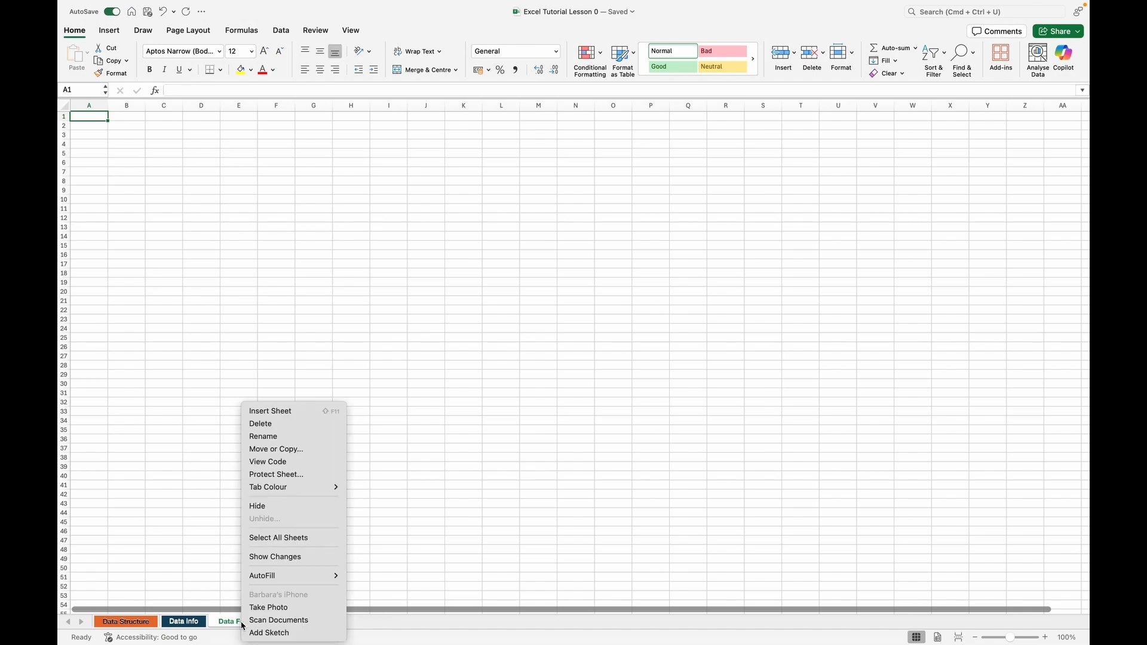
{"action": "left_click", "coordinate": [267, 429]}
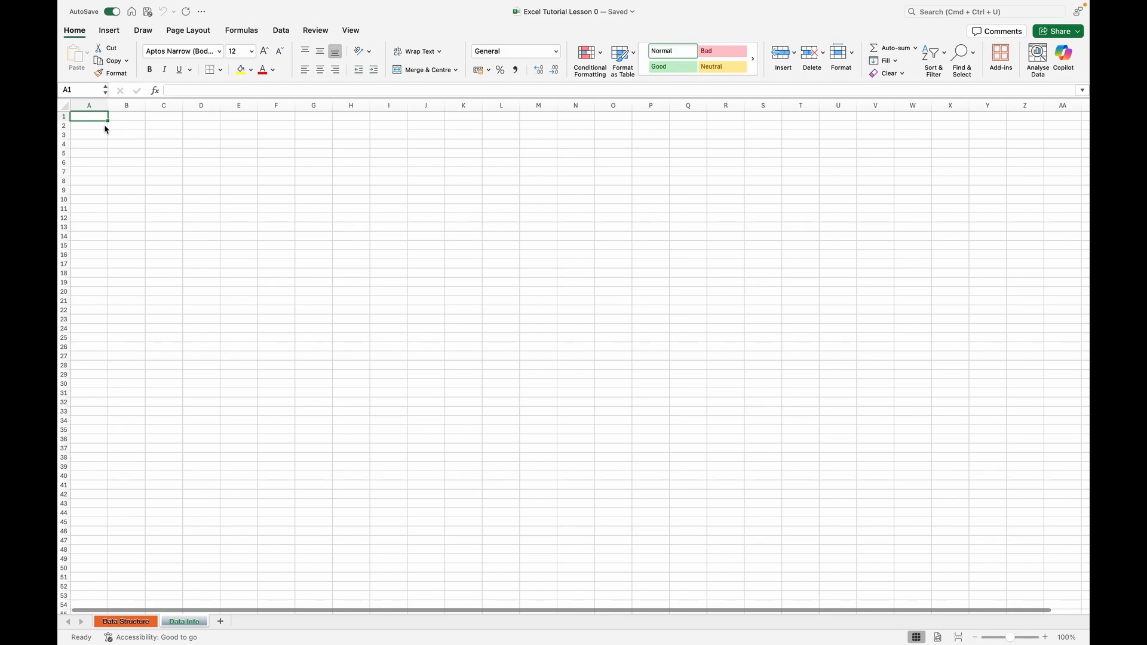
On the Data Info sheet, enter 400 and 25 in A1 and B1, and 300 and 50 in A2 and B2.
{"action": "type", "text": "400"}
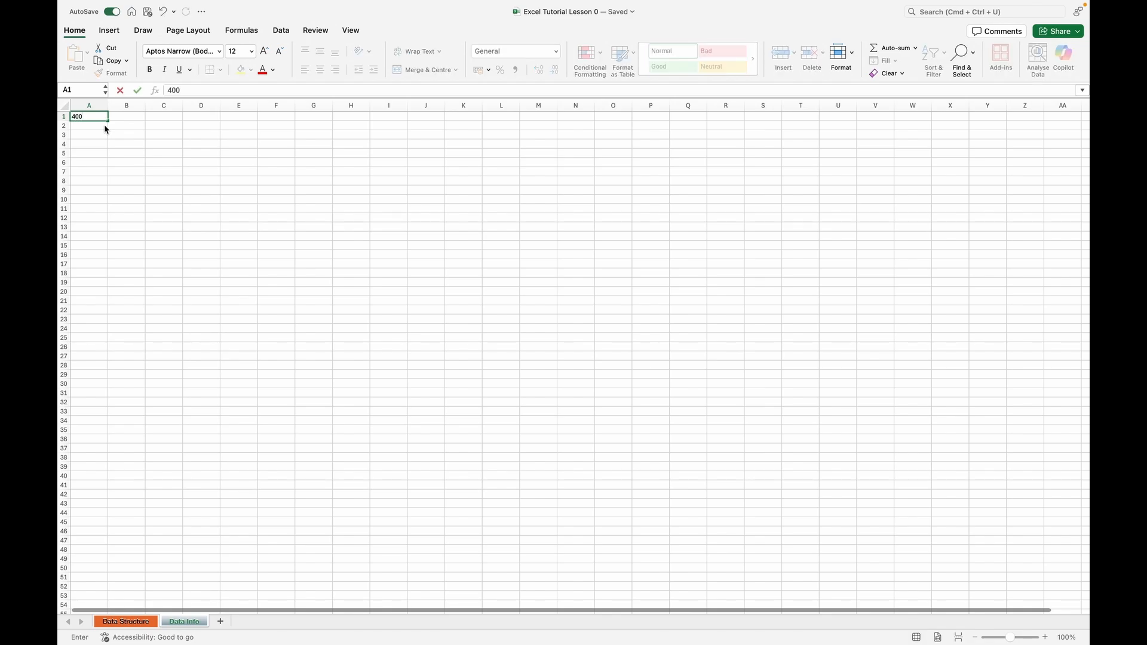
{"action": "key", "text": "Tab"}
{"action": "type", "text": "25"}
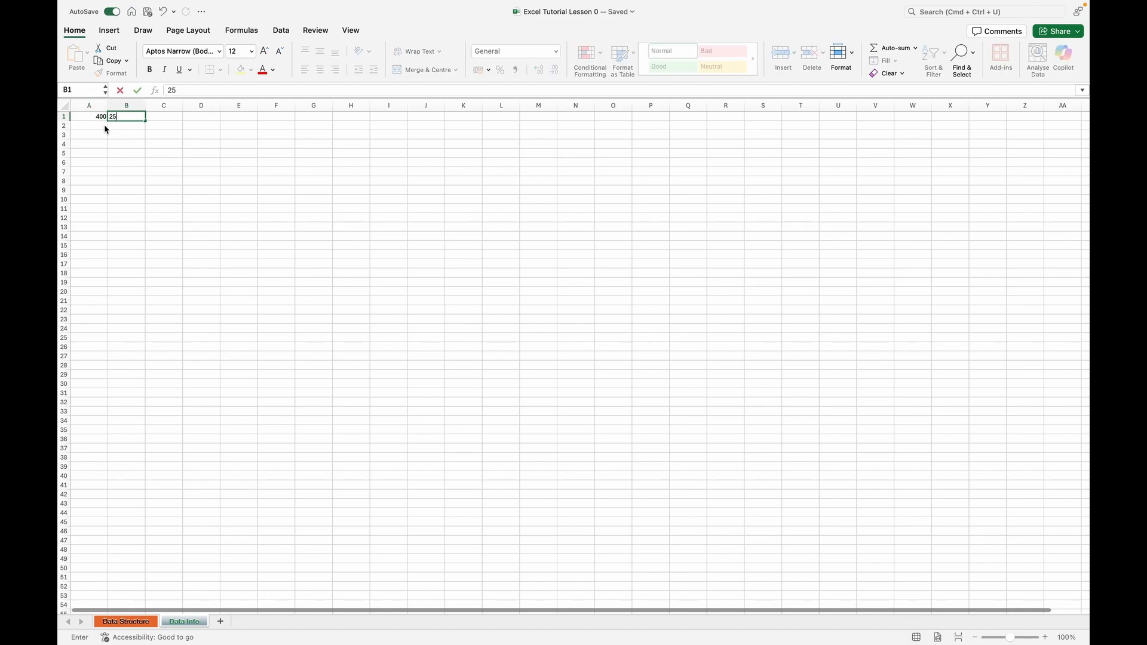
{"action": "key", "text": "Return"}
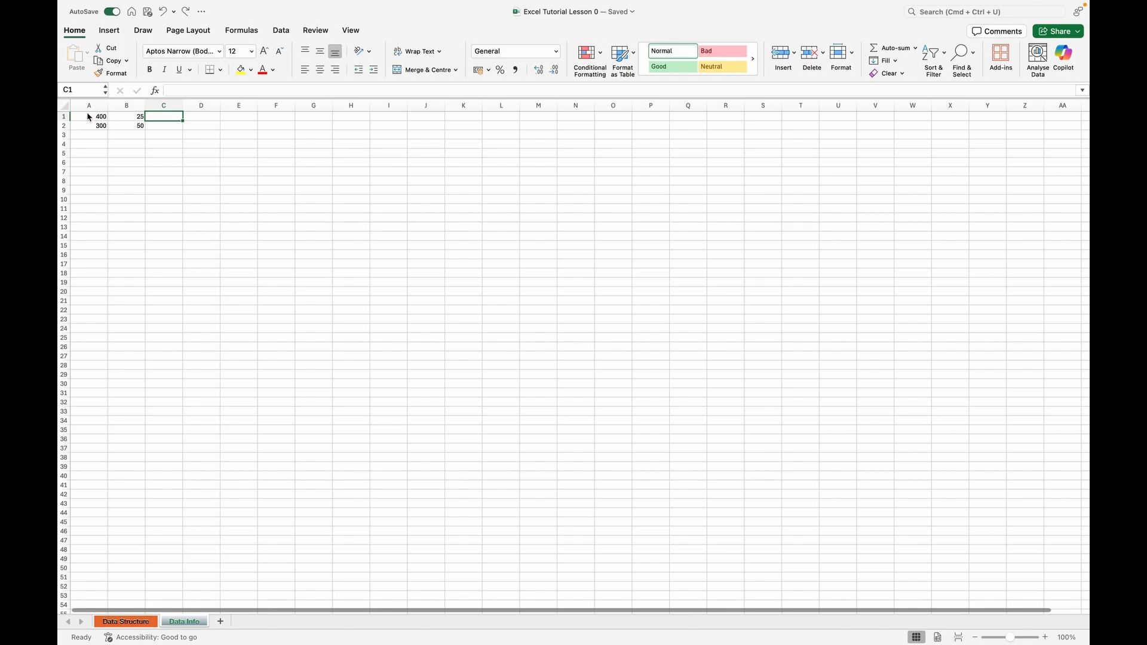
Calculate A1 minus B1 in C1 with the formula =A1-B1, and the same difference for row 2 in C2.
{"action": "left_click", "coordinate": [160, 120]}
{"action": "type", "text": "="}
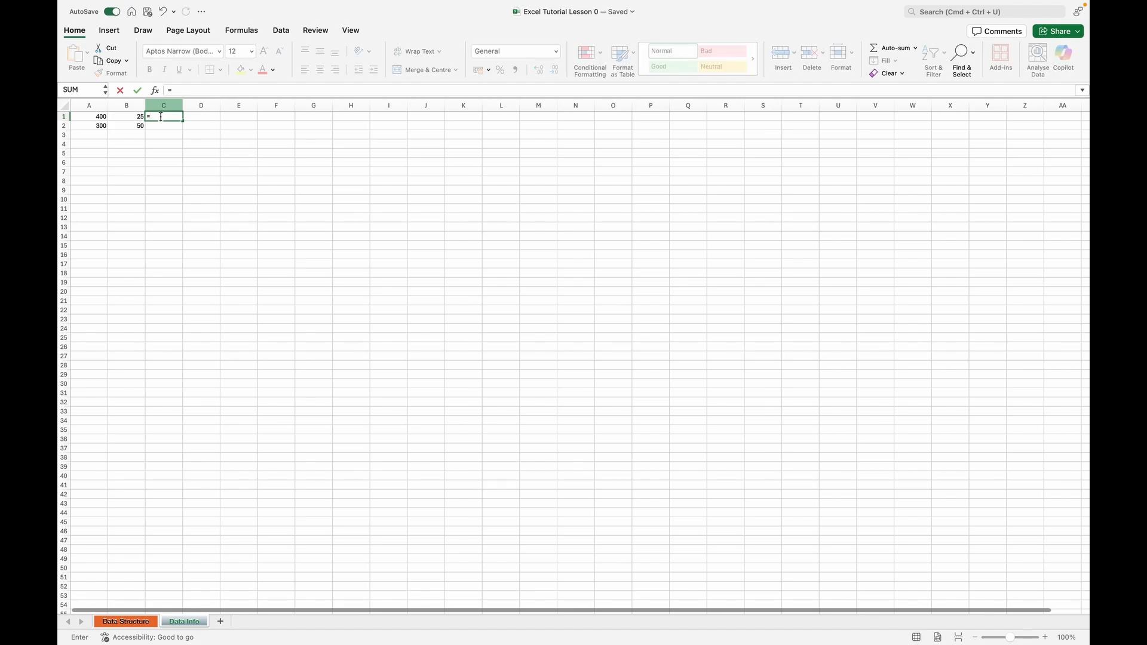
{"action": "left_click", "coordinate": [95, 120]}
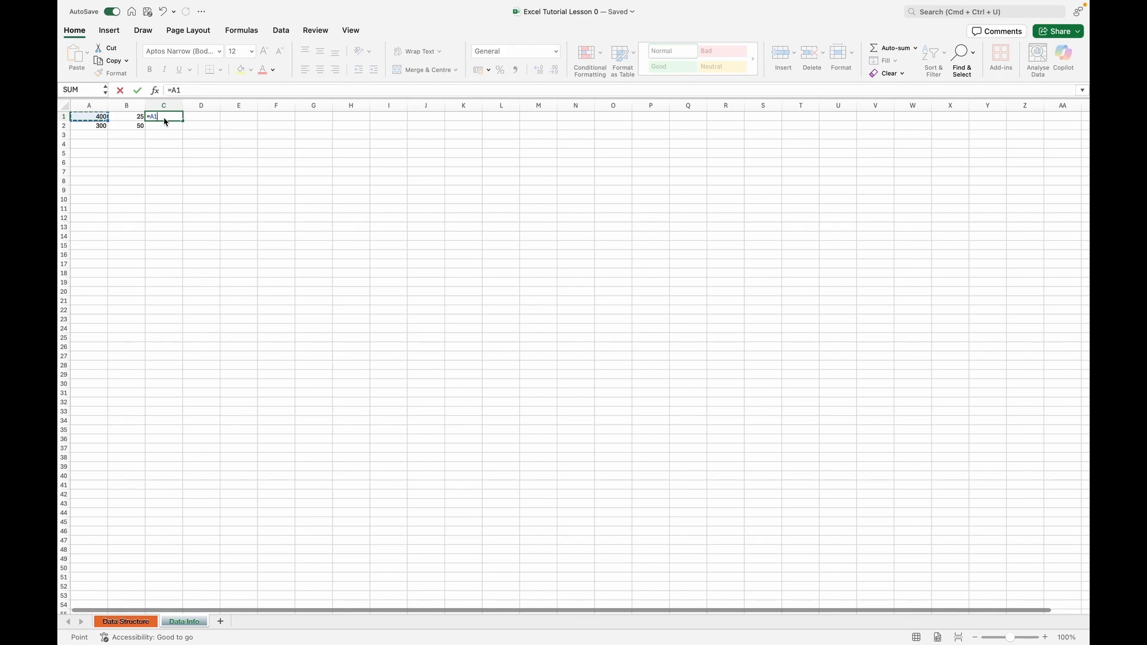
{"action": "type", "text": "-"}
{"action": "left_click", "coordinate": [126, 119]}
{"action": "key", "text": "Return"}
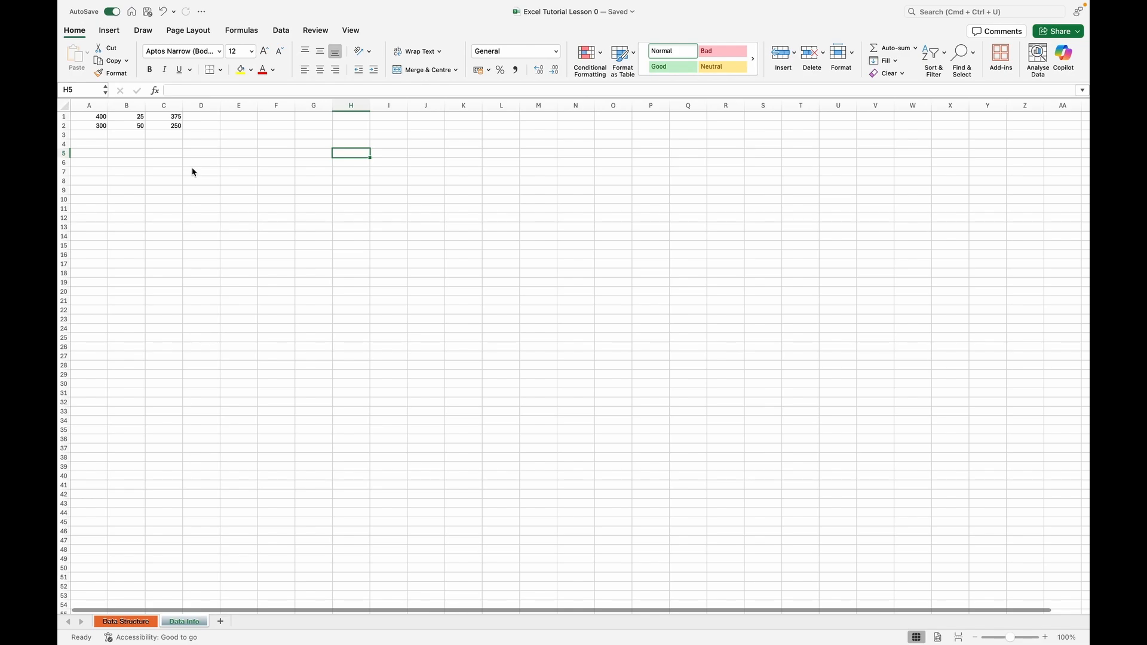
{"action": "left_click", "coordinate": [309, 177]}
{"action": "left_click", "coordinate": [356, 179]}
{"action": "left_click", "coordinate": [413, 191]}
{"action": "left_click", "coordinate": [353, 218]}
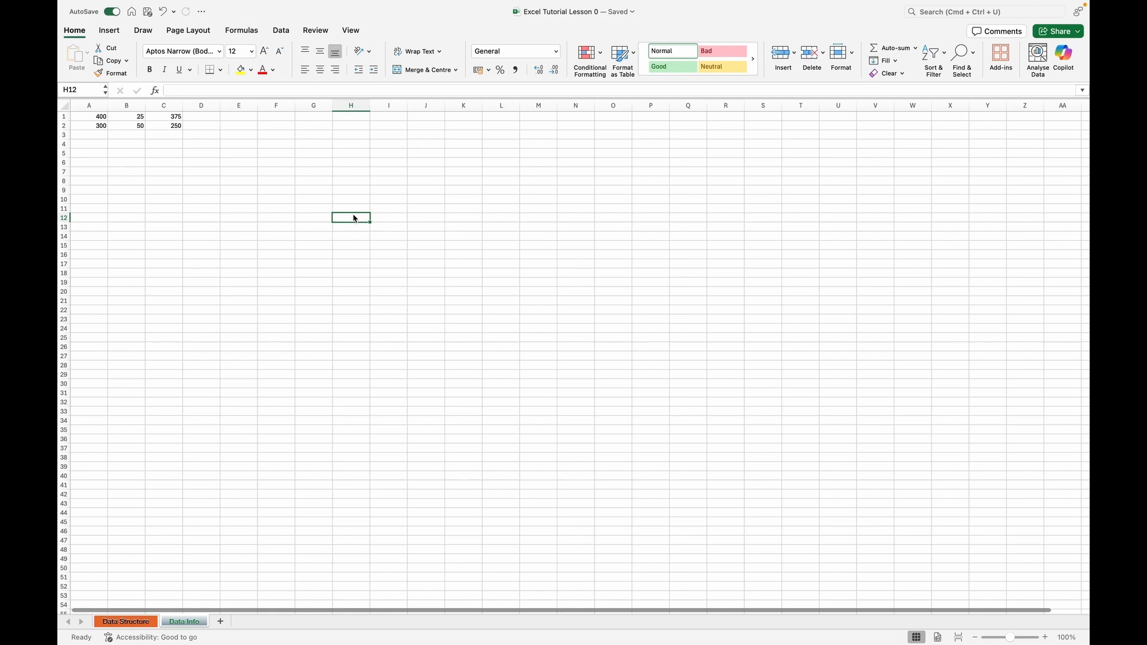
{"action": "left_click", "coordinate": [284, 228]}
Select scattered non-adjacent cells together, including G13, I9, K12, J14, H16, I18, L19, K6, I4, G8 and G3, and clear the selection.
{"action": "left_click", "coordinate": [314, 228]}
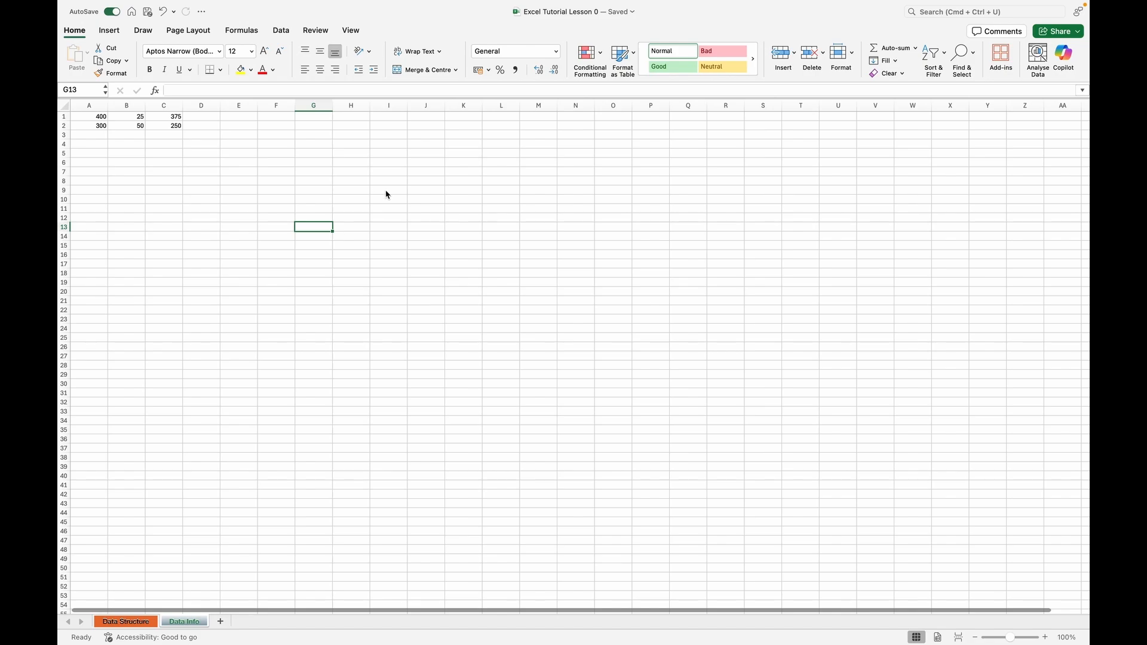
{"action": "left_click", "coordinate": [387, 192], "text": "super"}
{"action": "left_click", "coordinate": [456, 220], "text": "super"}
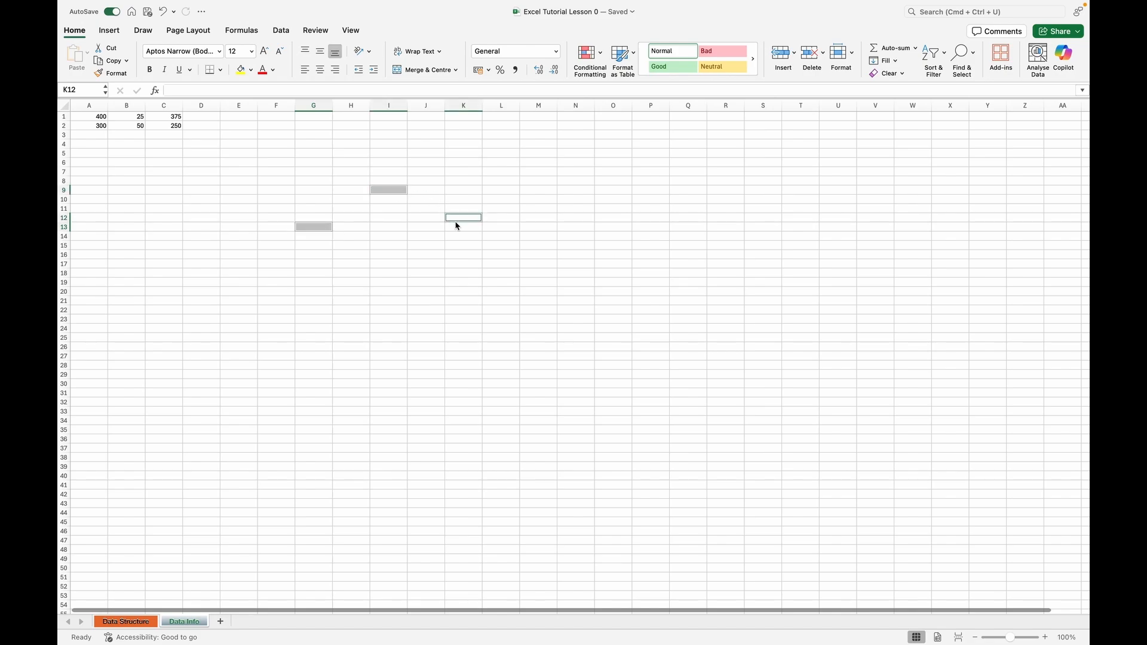
{"action": "left_click", "coordinate": [412, 236], "text": "super"}
{"action": "left_click", "coordinate": [368, 253], "text": "super"}
{"action": "left_click", "coordinate": [388, 273], "text": "super"}
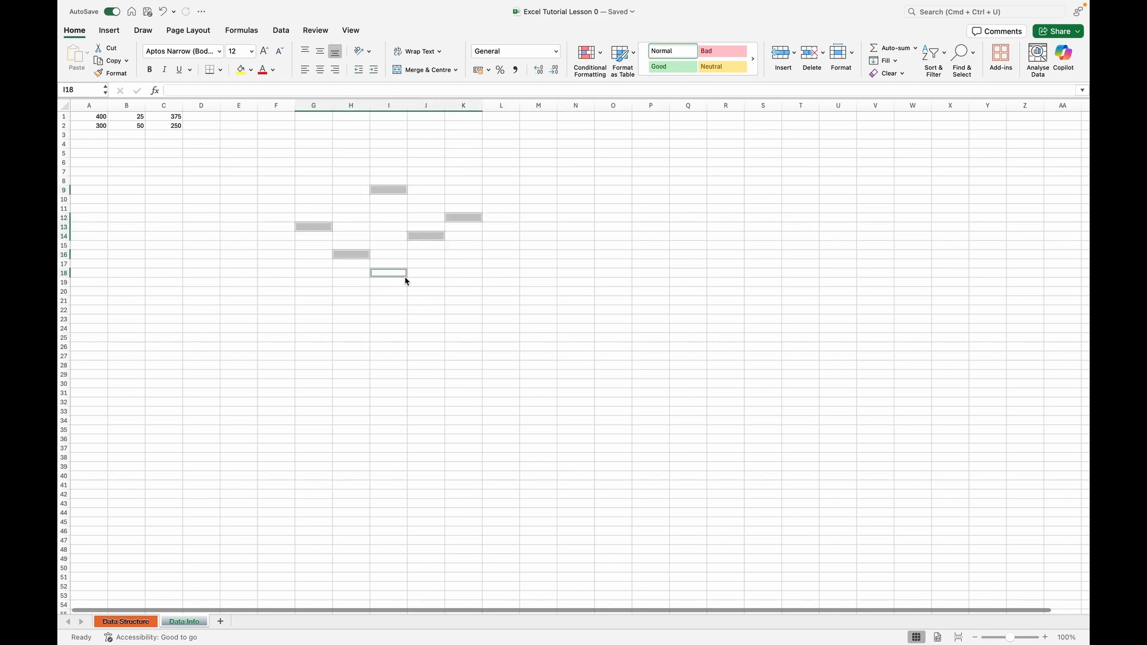
{"action": "left_click", "coordinate": [485, 282], "text": "super"}
{"action": "left_click", "coordinate": [464, 162], "text": "super"}
{"action": "left_click", "coordinate": [388, 143], "text": "super"}
{"action": "left_click", "coordinate": [314, 180], "text": "super"}
{"action": "left_click", "coordinate": [323, 135], "text": "super"}
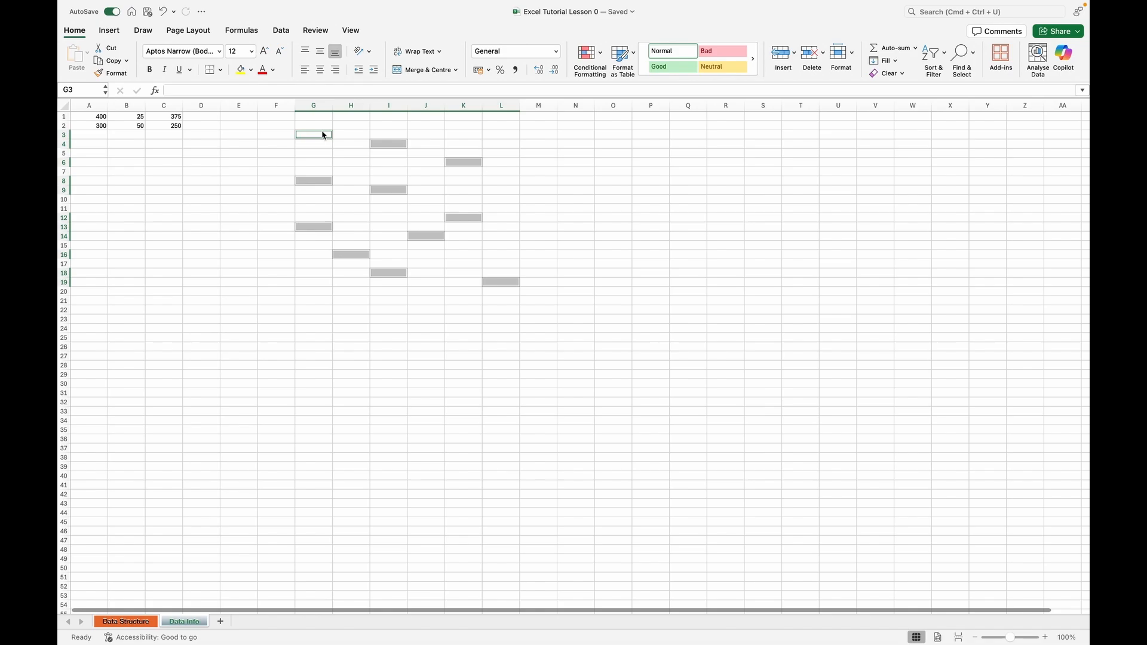
{"action": "left_click", "coordinate": [359, 166], "text": "super"}
{"action": "left_click", "coordinate": [269, 156]}
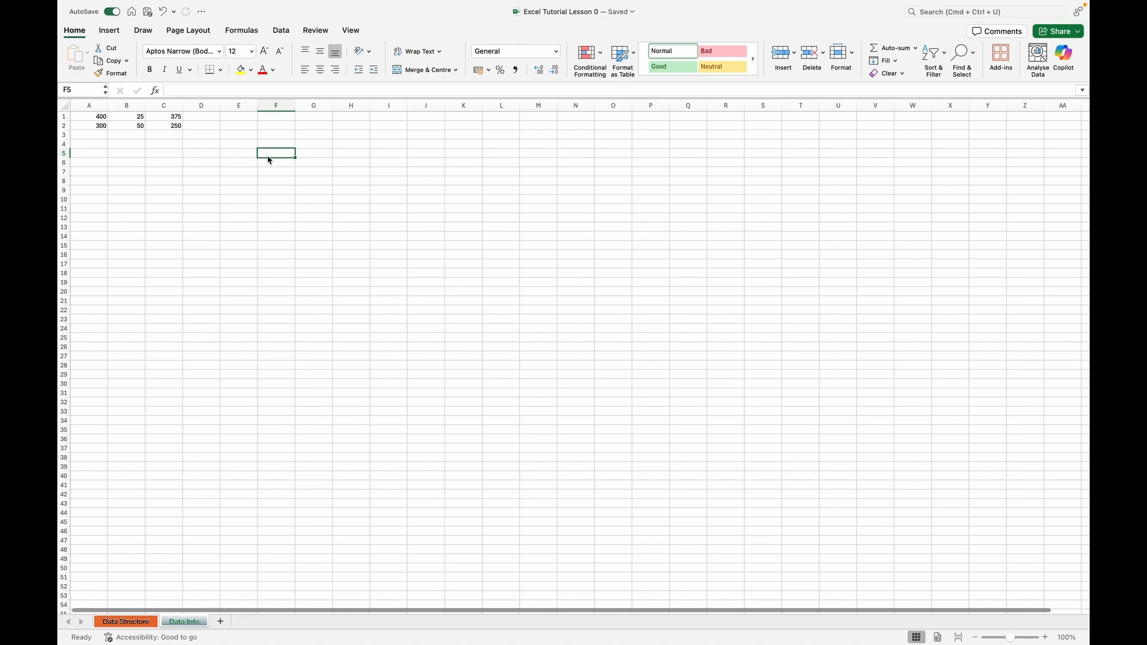
Select the contiguous block of cells H9:K12 in the empty area of the sheet.
{"action": "left_click", "coordinate": [320, 173], "text": "shift"}
{"action": "left_click_drag", "start_coordinate": [353, 188], "coordinate": [452, 219]}
Select whole columns one at a time, including D, C, F and H, and clear the selection.
{"action": "left_click_drag", "start_coordinate": [276, 105], "coordinate": [199, 105]}
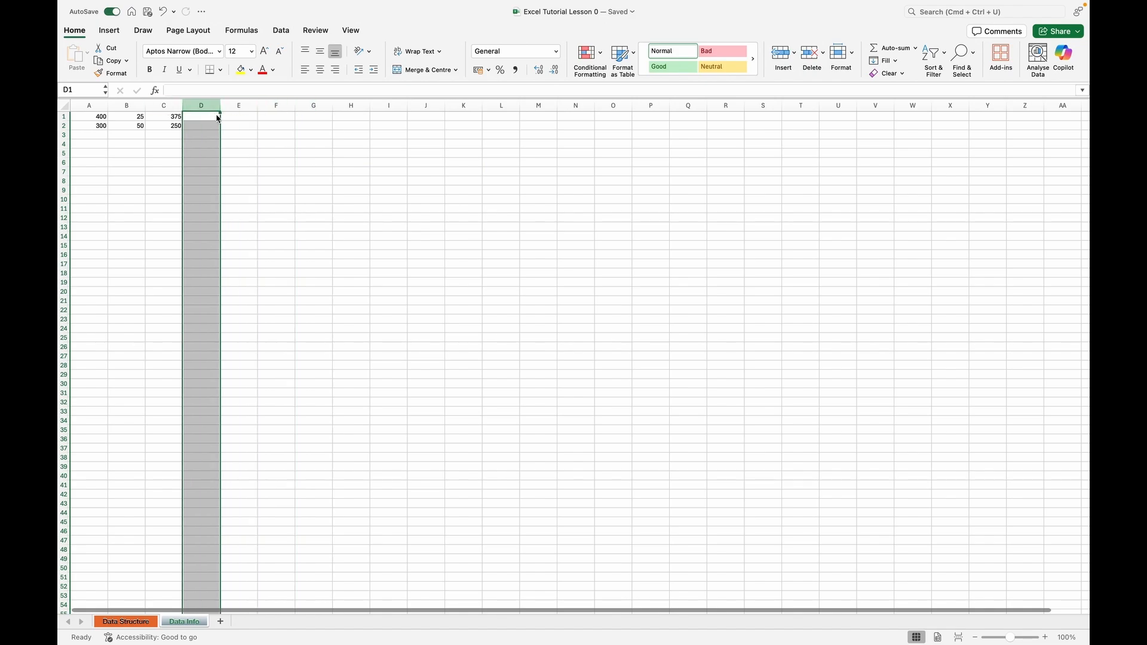
{"action": "left_click", "coordinate": [166, 107]}
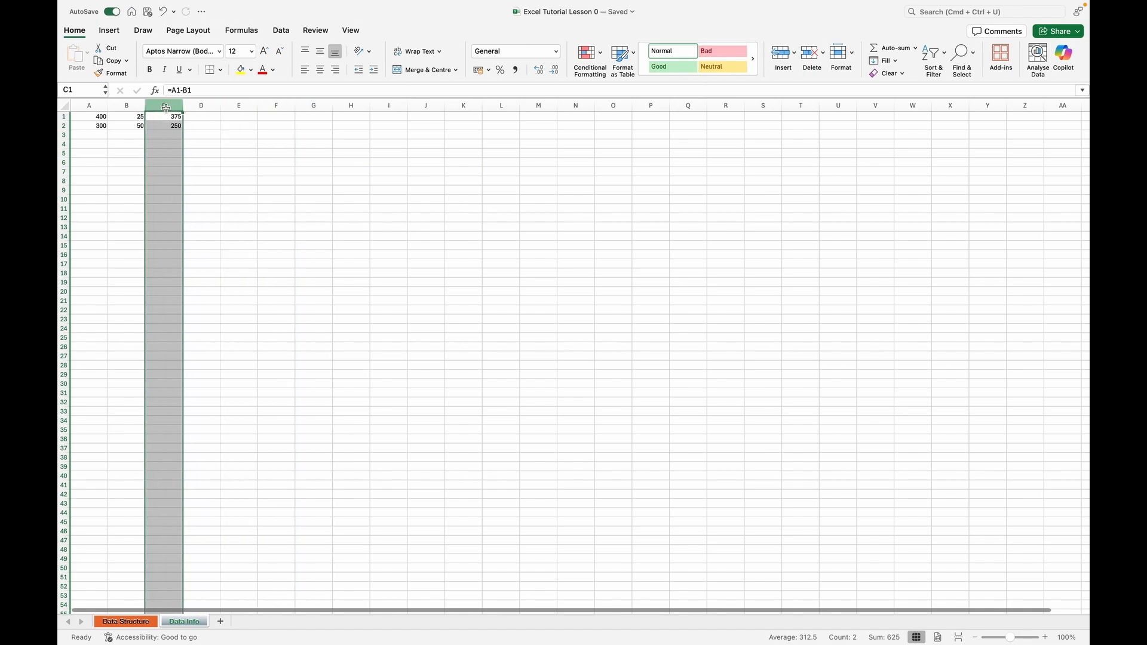
{"action": "left_click", "coordinate": [276, 108]}
{"action": "left_click", "coordinate": [353, 108]}
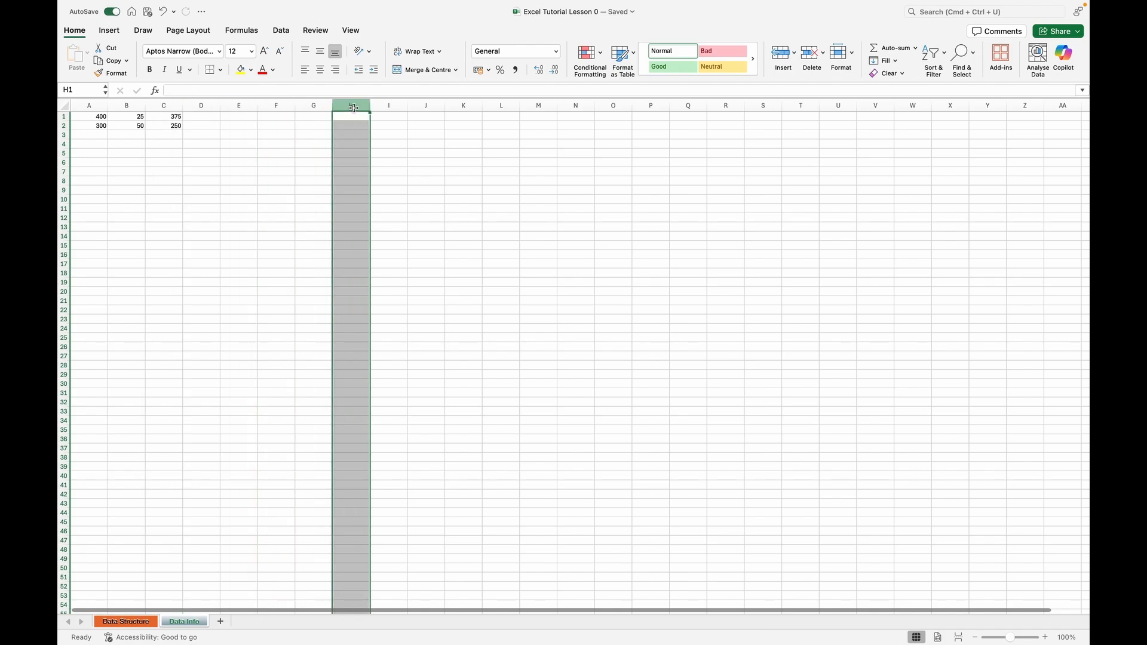
{"action": "left_click", "coordinate": [201, 226]}
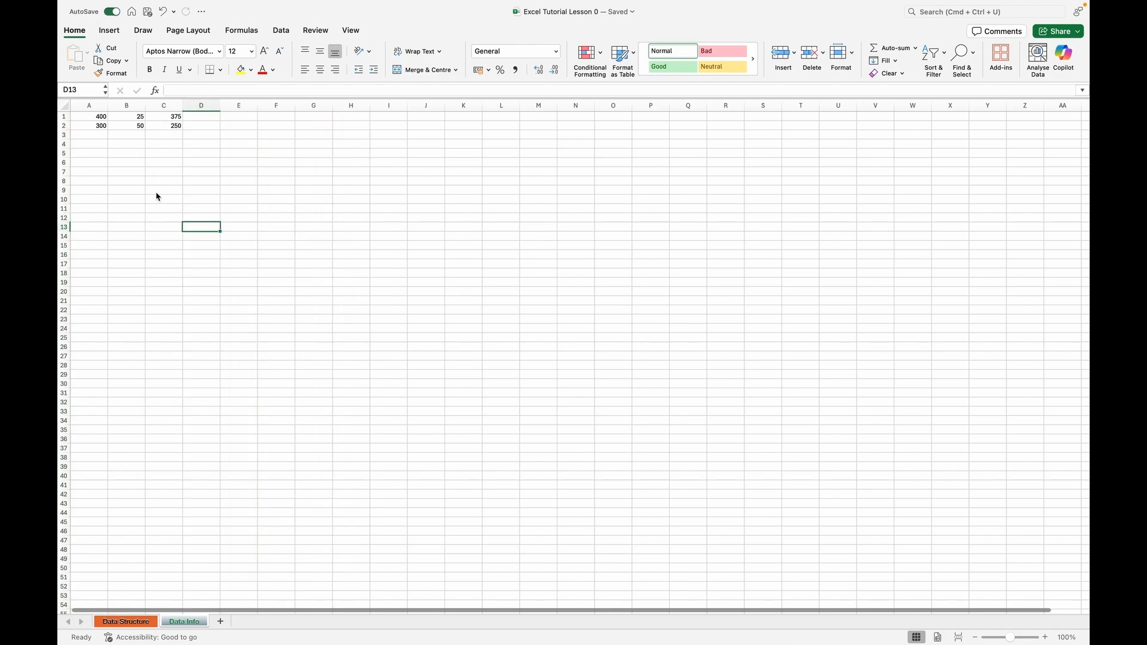
Select entire rows one at a time, starting with row 1 and ending with row 4.
{"action": "left_click", "coordinate": [62, 117]}
{"action": "left_click", "coordinate": [62, 140]}
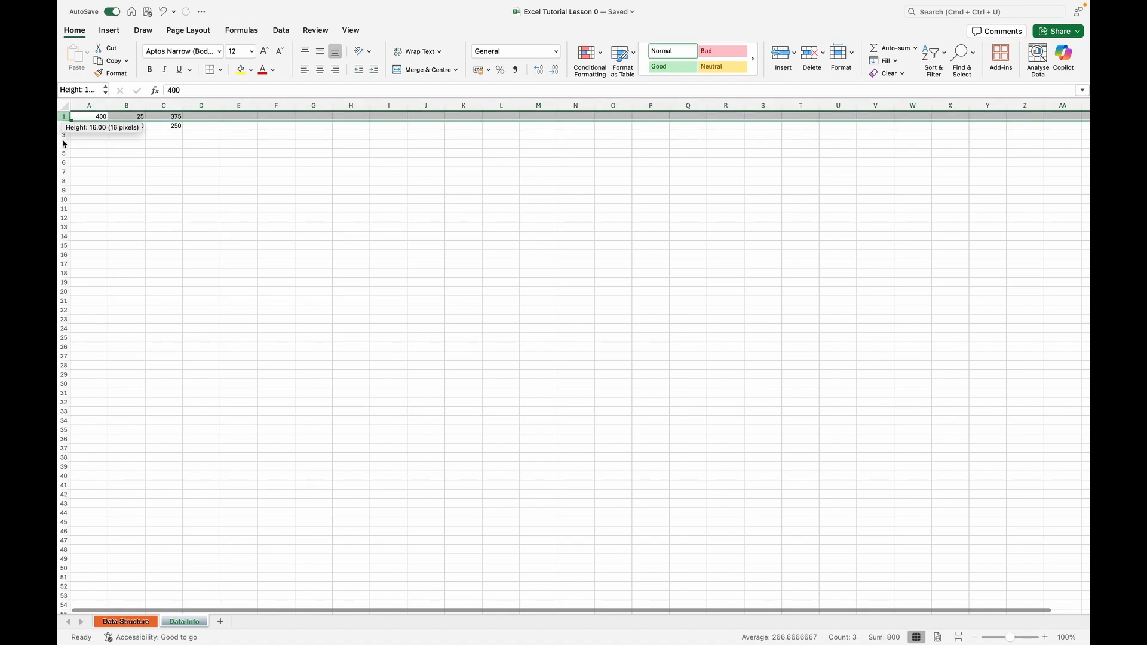
{"action": "left_click", "coordinate": [63, 144]}
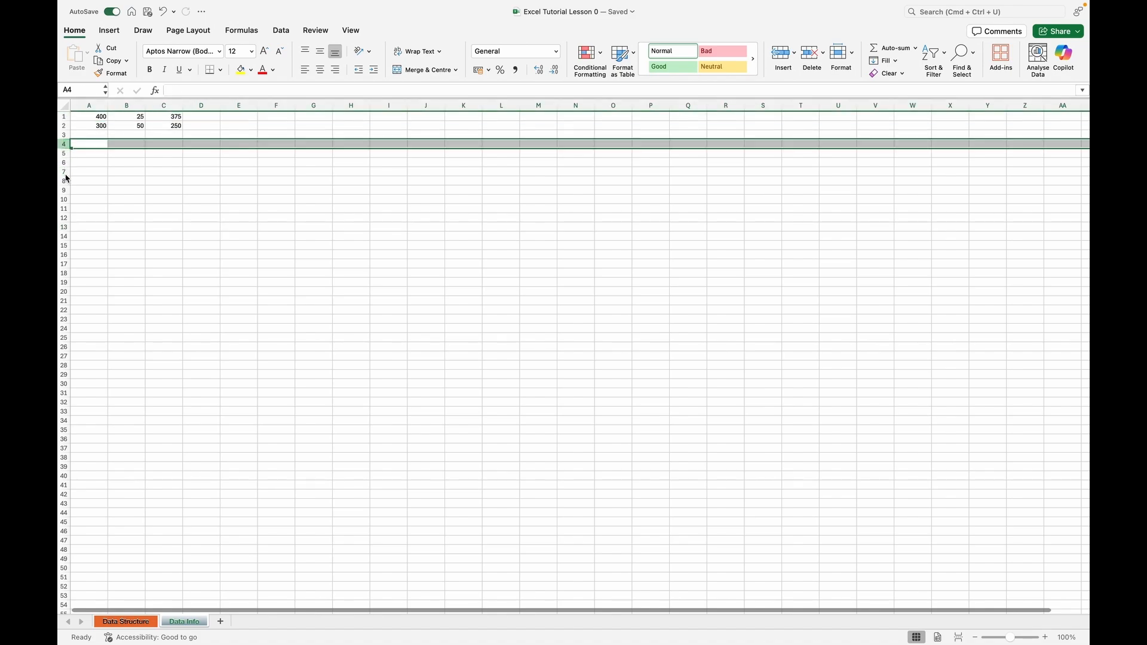
Select the entire row 7, then select all cells of the sheet twice, clearing the selection in between.
{"action": "left_click", "coordinate": [64, 172]}
{"action": "left_click", "coordinate": [215, 263]}
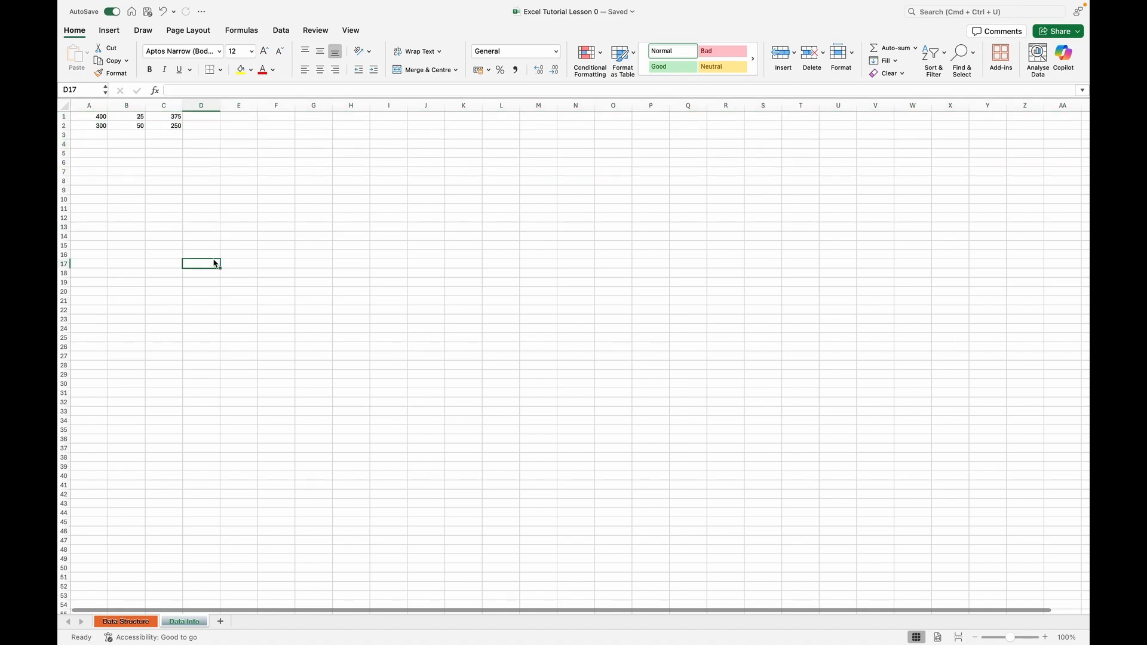
{"action": "left_click", "coordinate": [66, 107]}
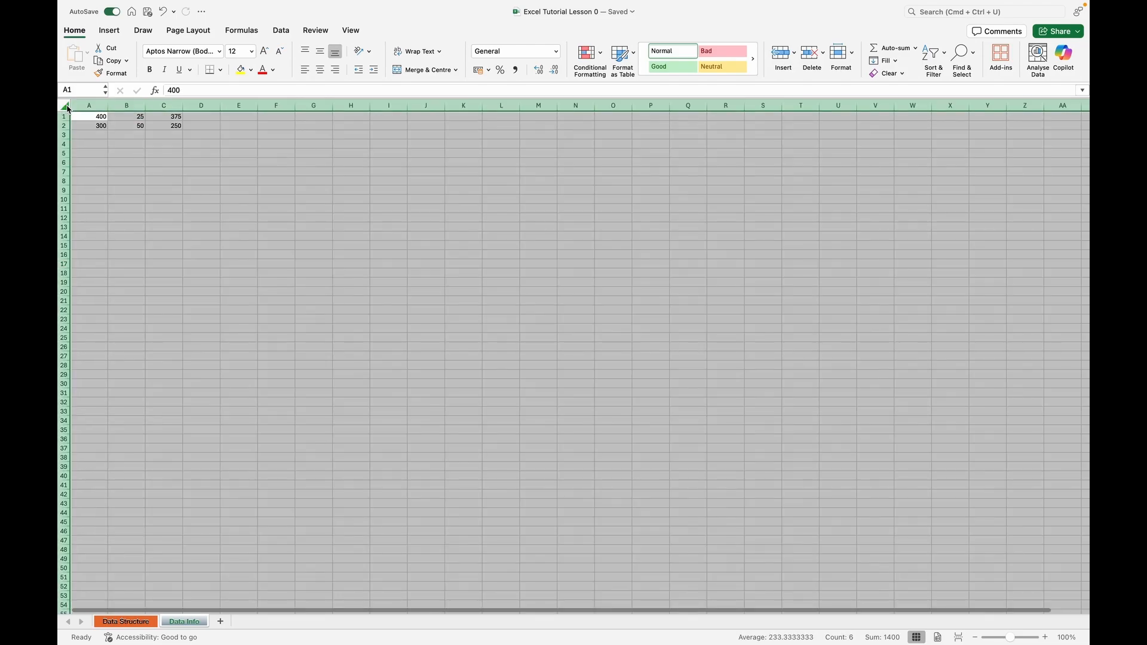
{"action": "left_click", "coordinate": [286, 291]}
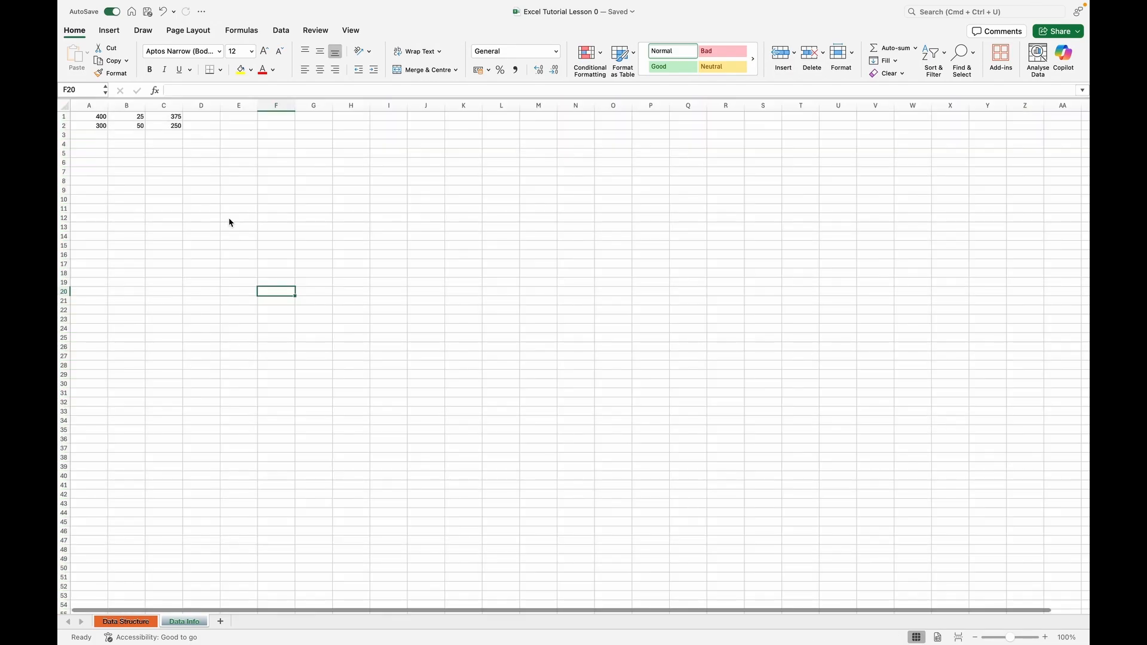
{"action": "key", "text": "super+a"}
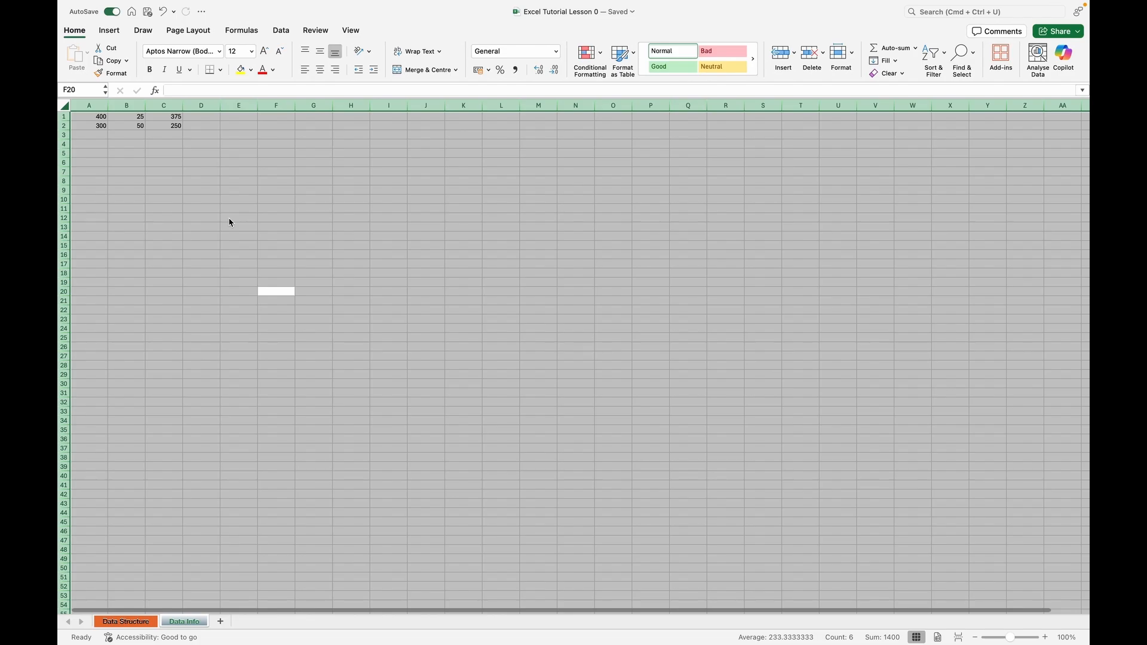
Select the single cells A5 and E6, then the block of cells from E6 to K20.
{"action": "left_click", "coordinate": [98, 155]}
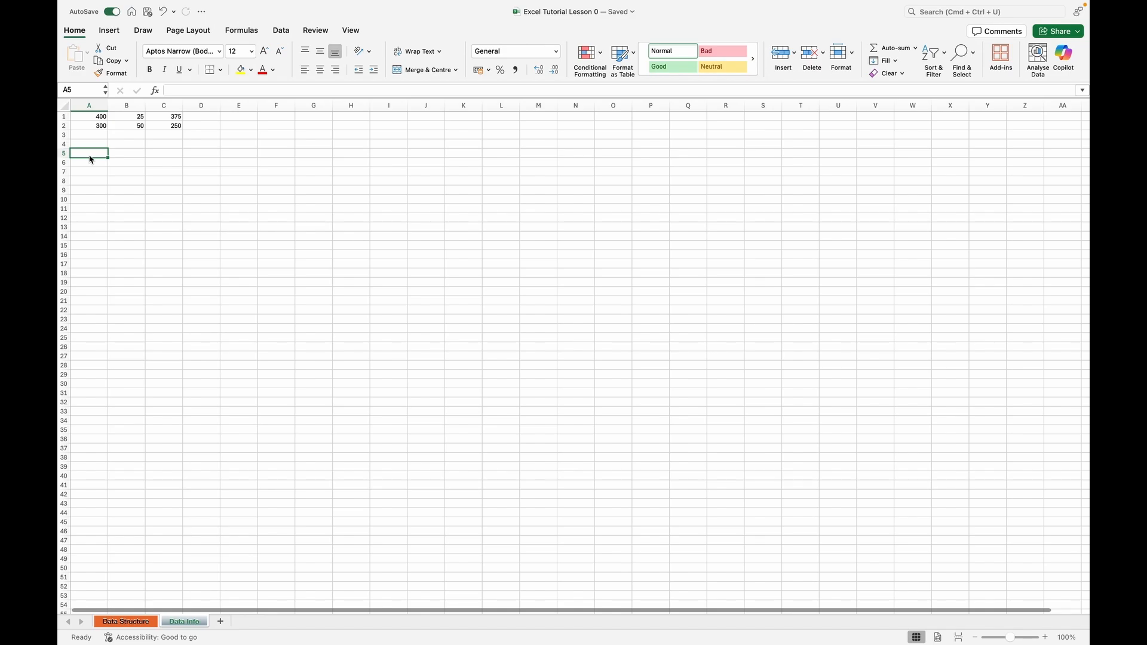
{"action": "left_click", "coordinate": [233, 168]}
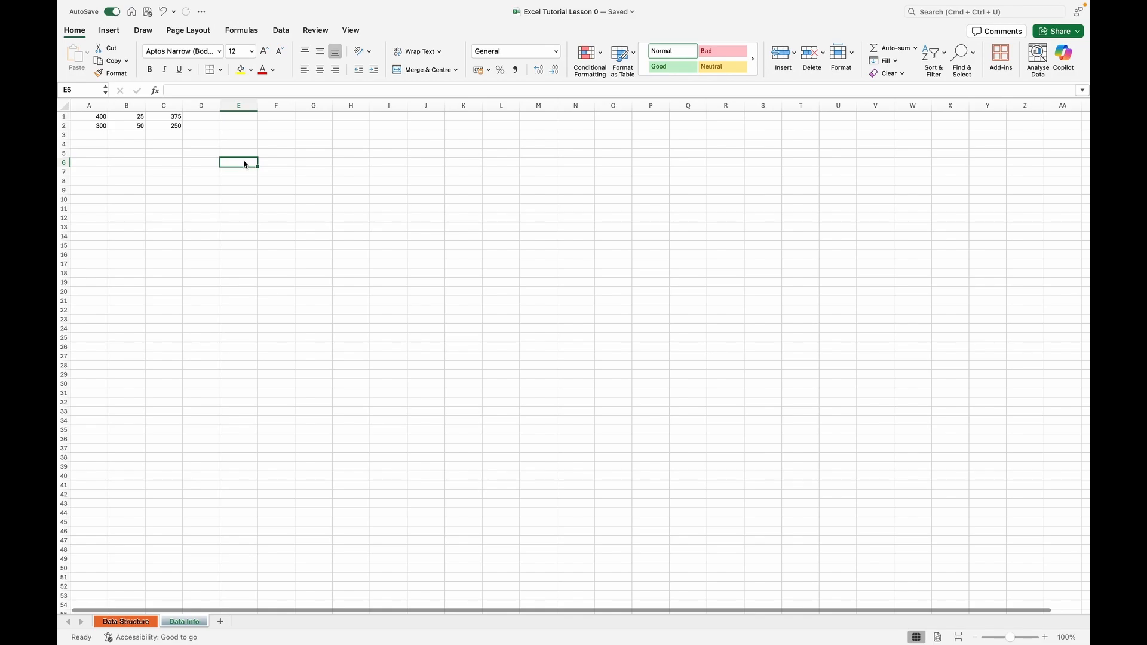
{"action": "left_click_drag", "start_coordinate": [245, 165], "coordinate": [475, 294]}
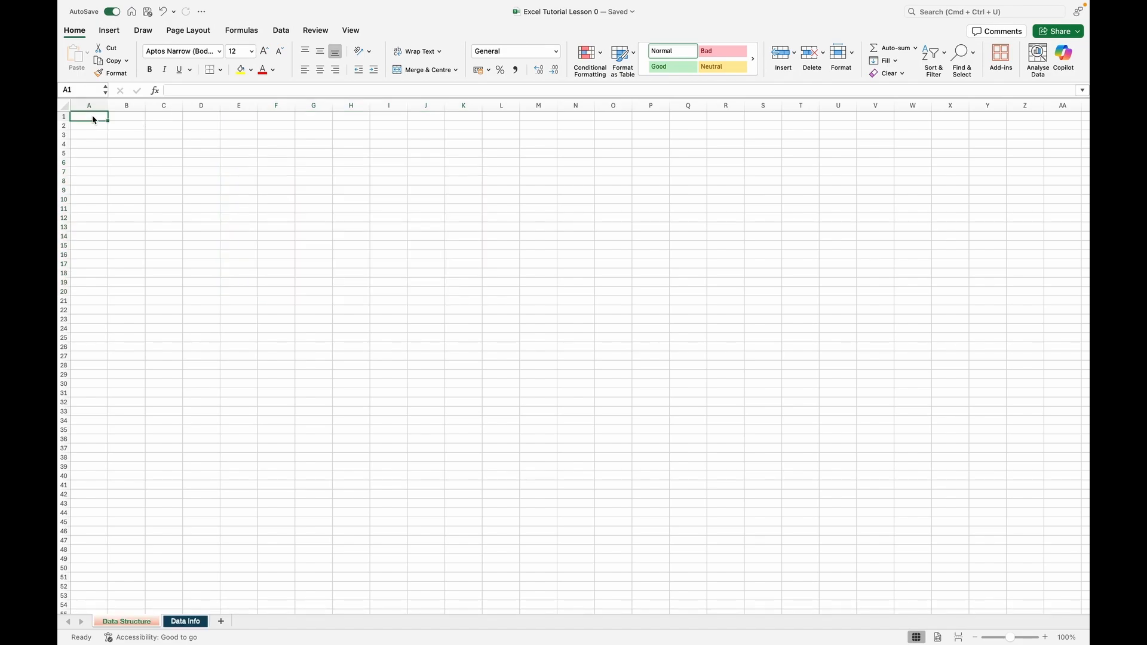
Enter 2 in cell A1 of the Data Structure sheet and fill it down to A17.
{"action": "left_click", "coordinate": [121, 117]}
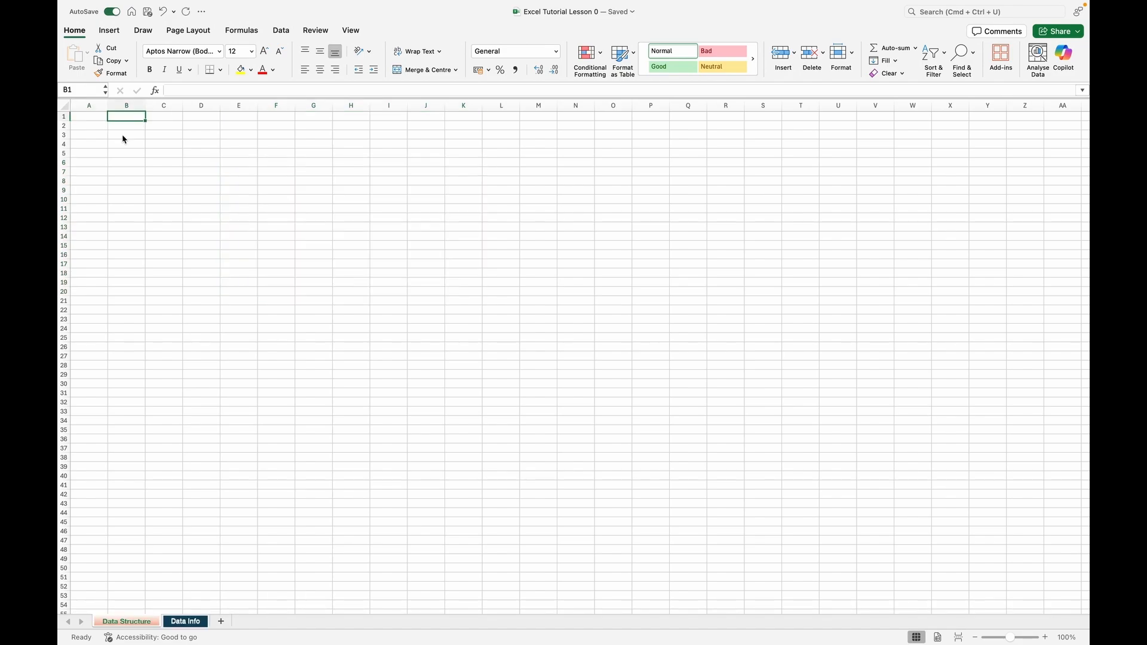
{"action": "left_click", "coordinate": [92, 118]}
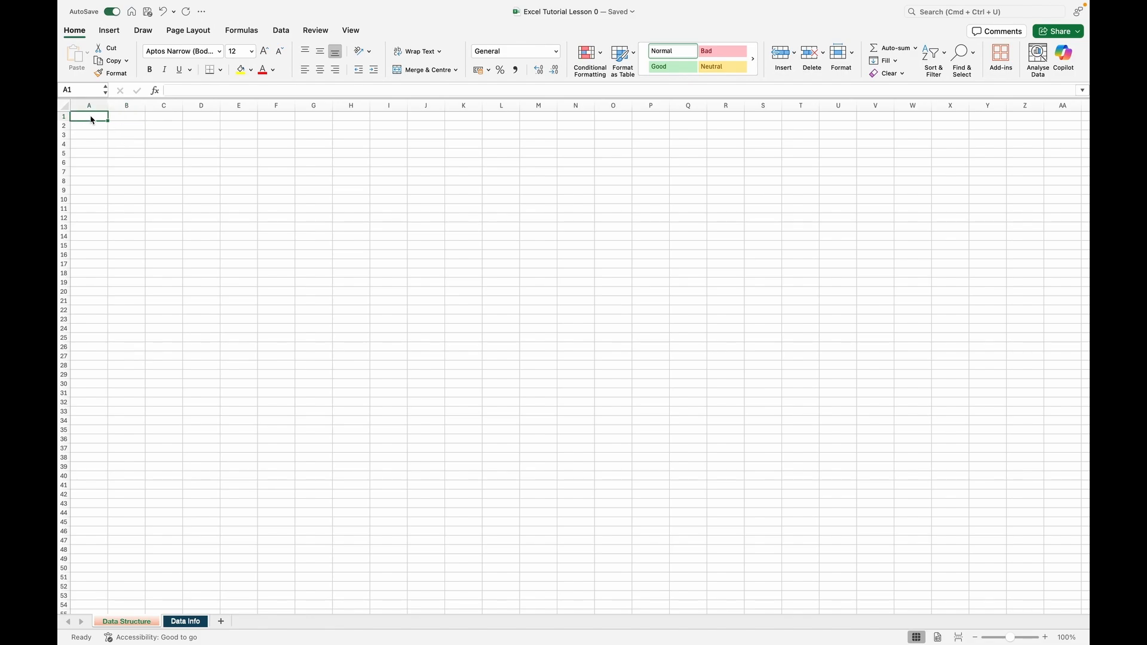
{"action": "type", "text": "2"}
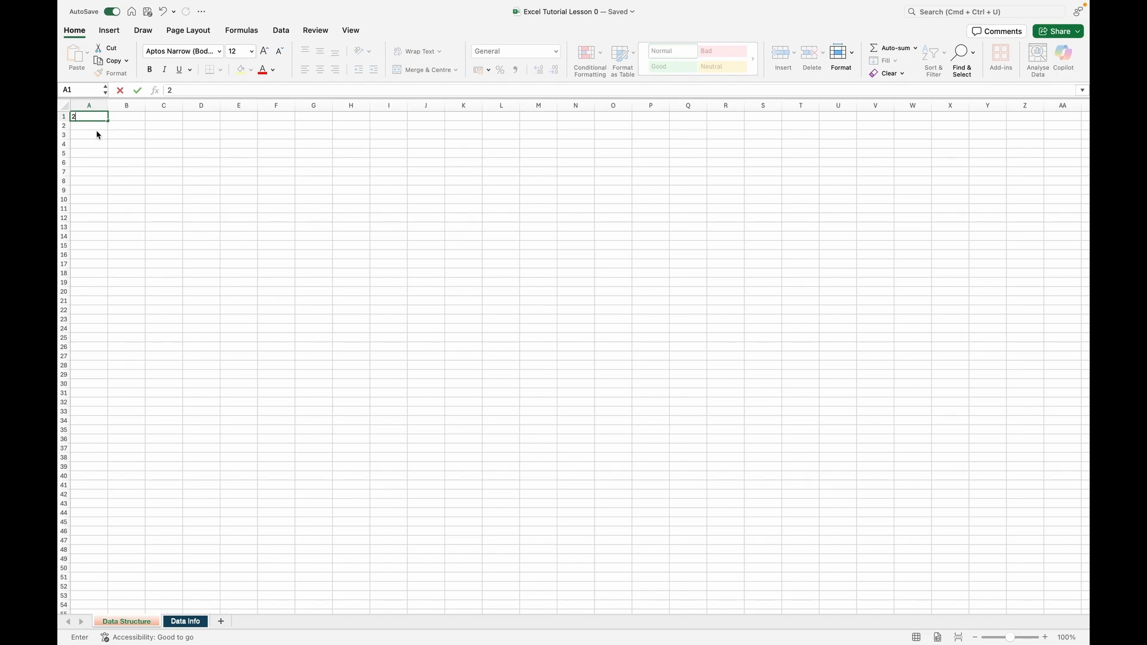
{"action": "key", "text": "Return"}
{"action": "left_click", "coordinate": [96, 116]}
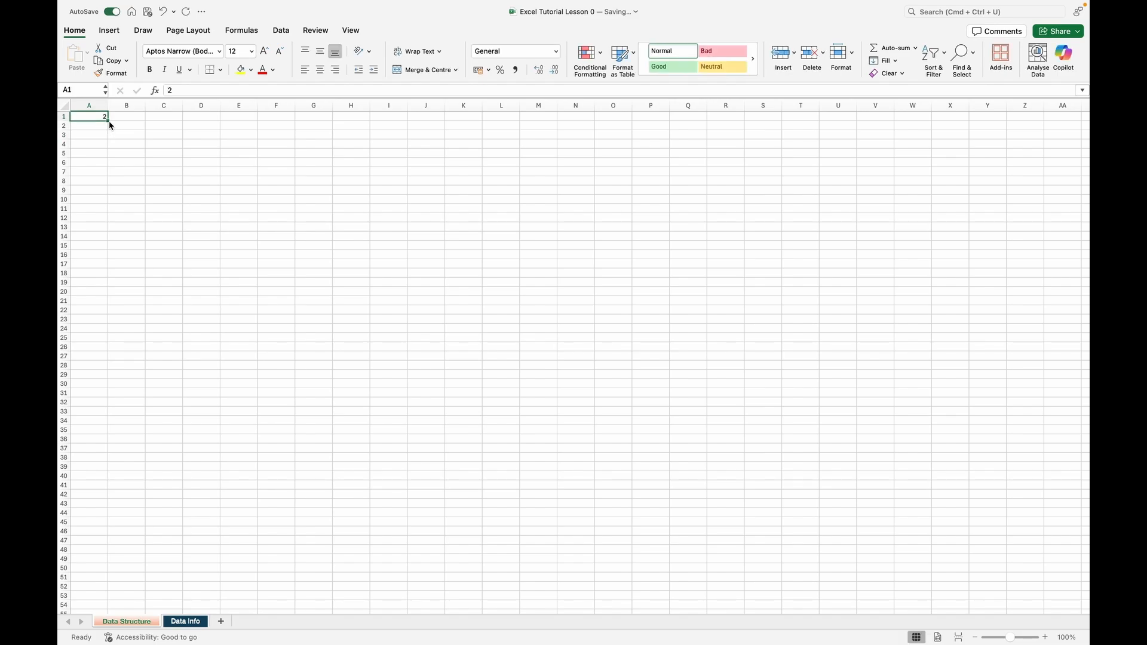
{"action": "left_click_drag", "start_coordinate": [108, 121], "coordinate": [110, 272]}
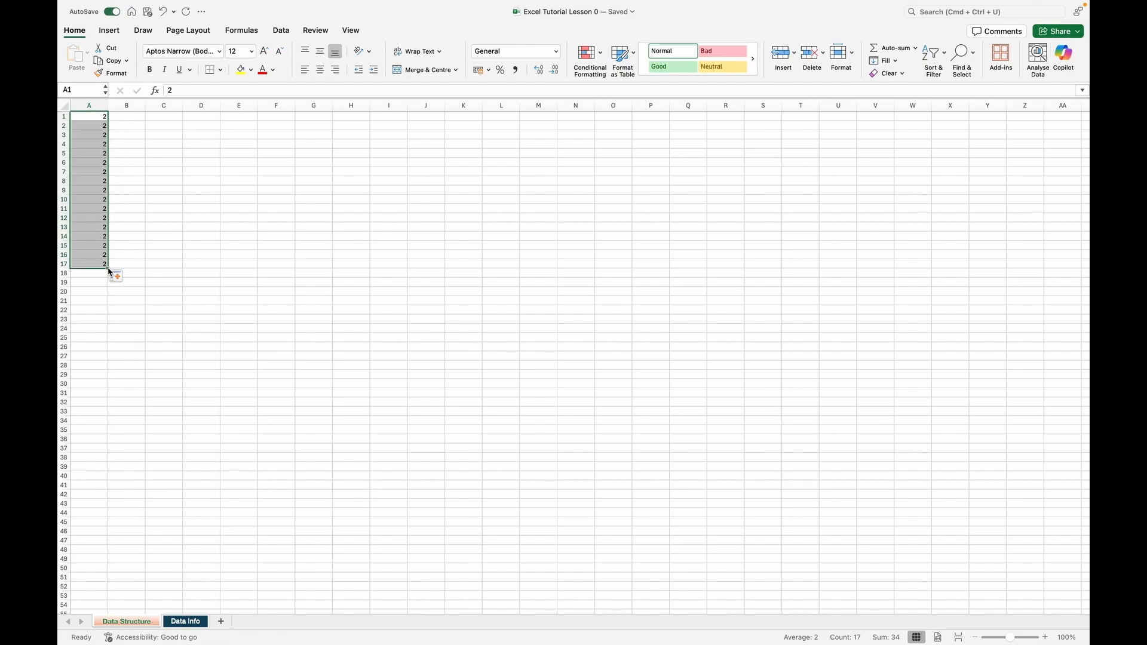
{"action": "left_click", "coordinate": [120, 116]}
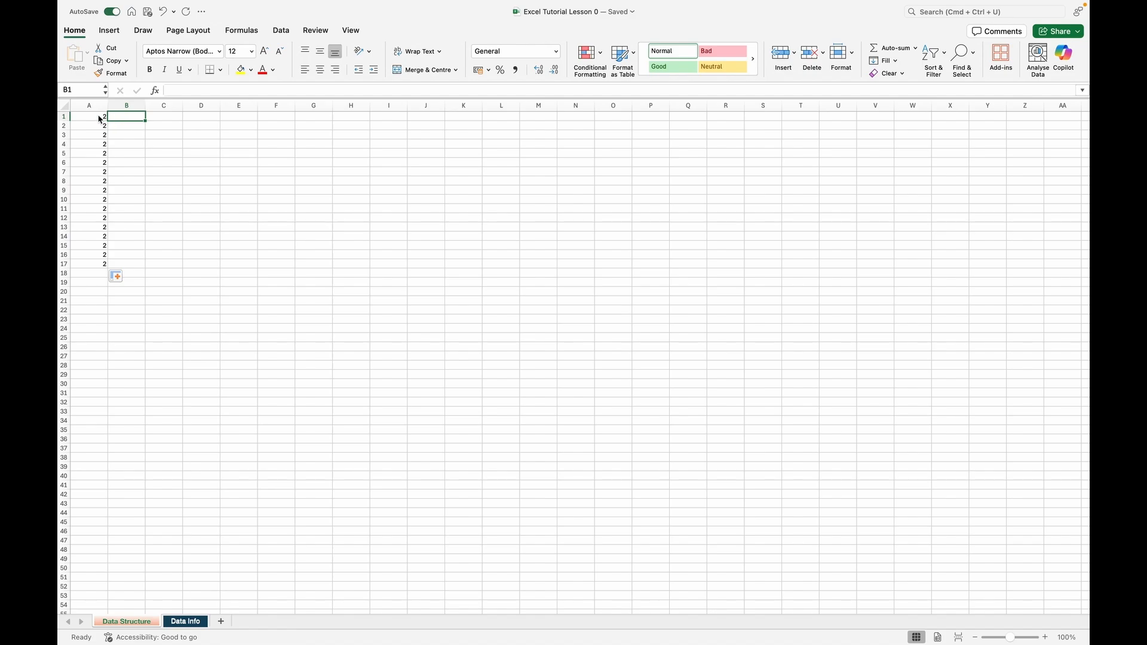
{"action": "left_click", "coordinate": [100, 118]}
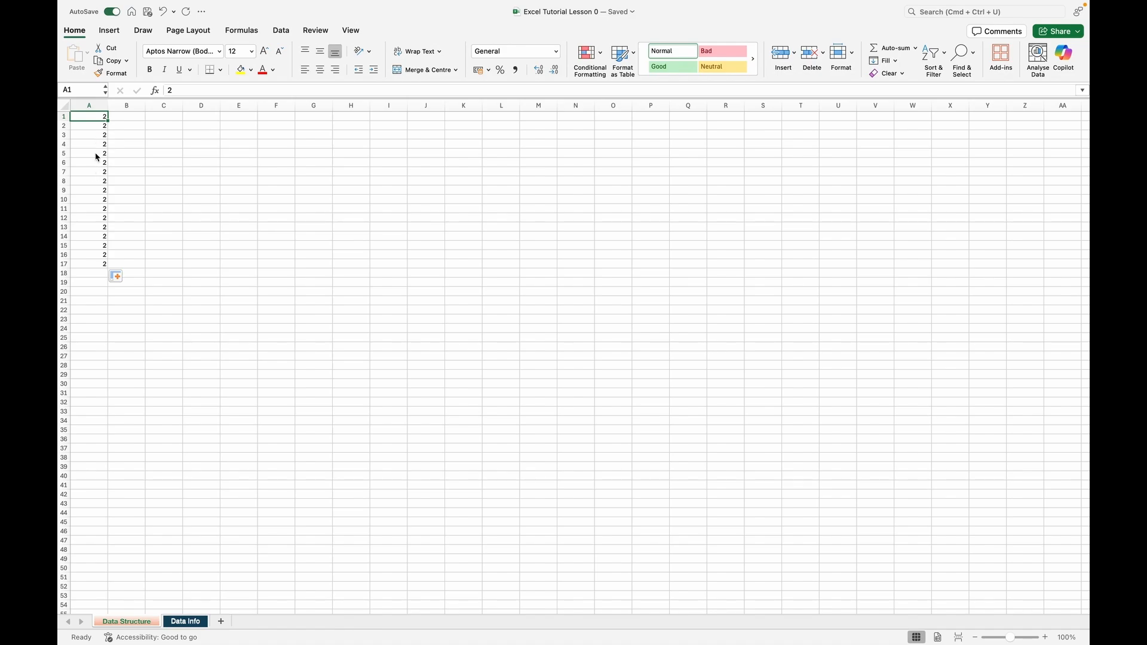
Enter 2 in E1 and 4 in E2, then extend both cells as a series down to E28.
{"action": "left_click", "coordinate": [277, 117]}
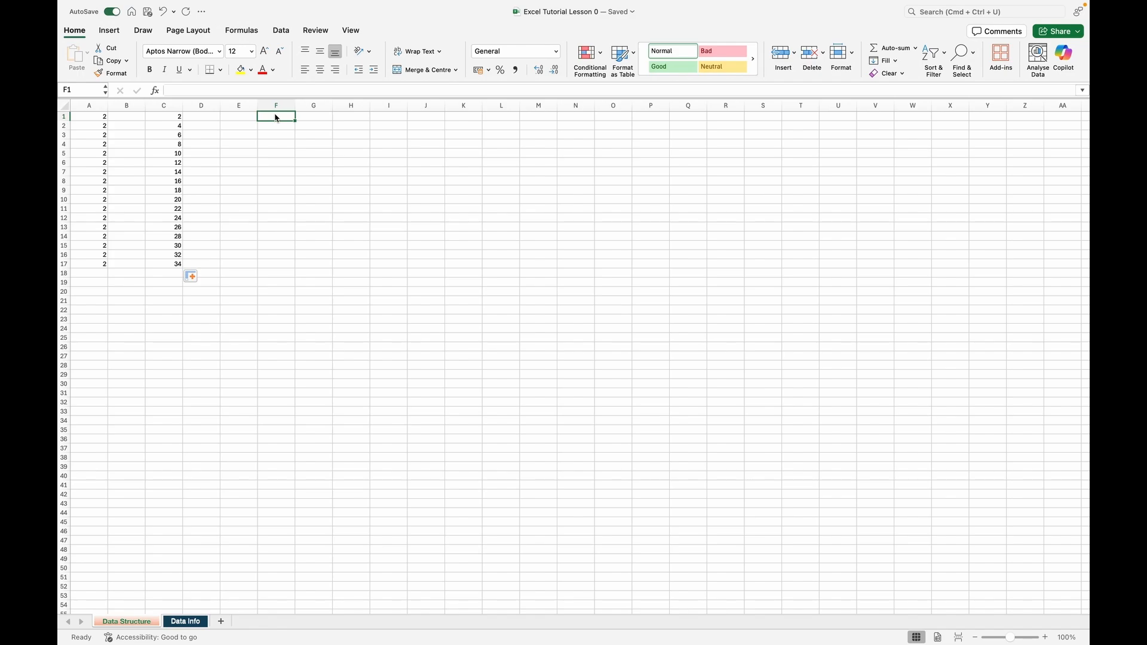
{"action": "left_click", "coordinate": [243, 118]}
{"action": "type", "text": "2"}
{"action": "key", "text": "Return"}
{"action": "type", "text": "4"}
{"action": "key", "text": "Return"}
{"action": "left_click", "coordinate": [242, 118]}
{"action": "left_click_drag", "start_coordinate": [250, 120], "coordinate": [251, 125]}
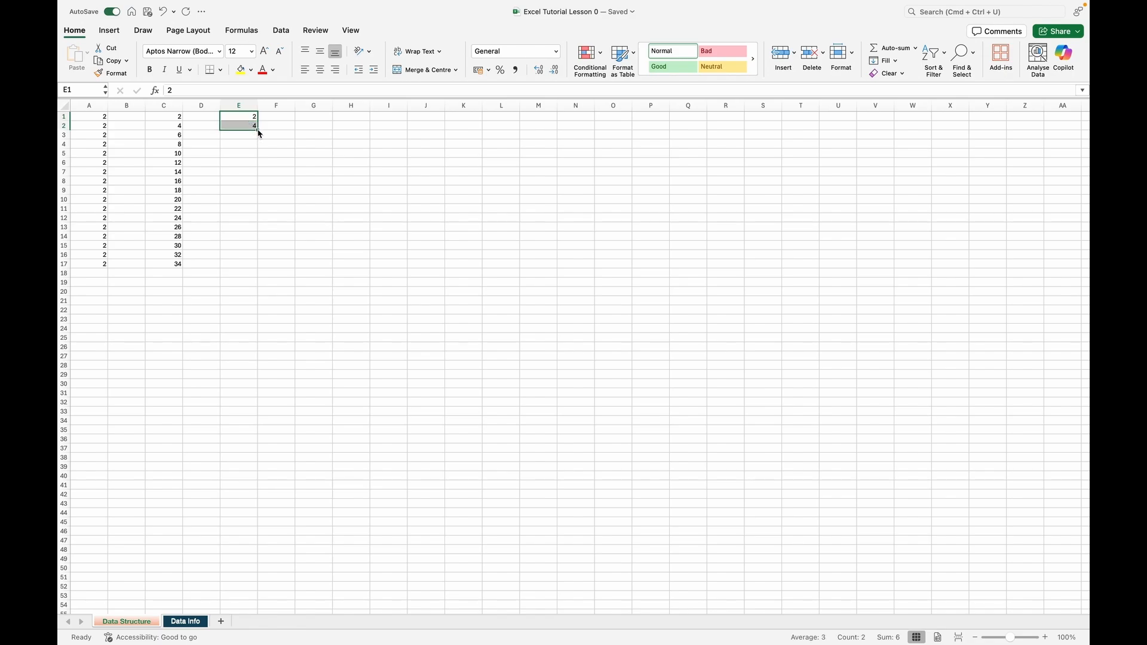
{"action": "left_click_drag", "start_coordinate": [258, 132], "coordinate": [255, 373]}
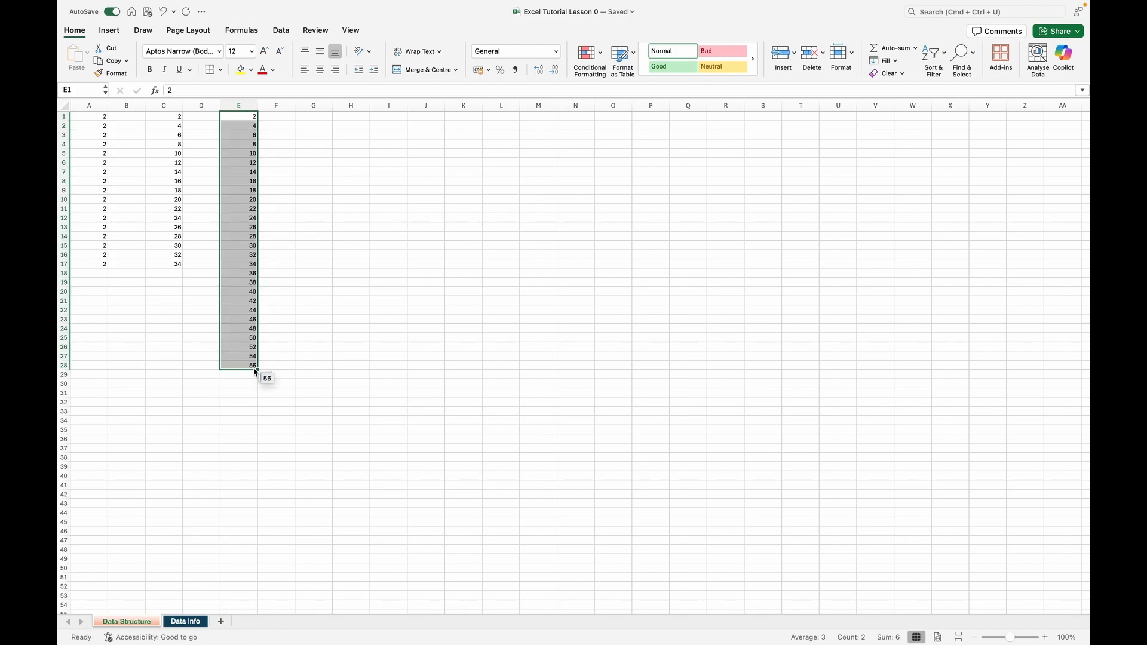
{"action": "left_click", "coordinate": [281, 117]}
Examine the two starting values of the series in E1 and E2.
{"action": "scroll", "coordinate": [378, 127], "scroll_direction": "up", "scroll_amount": 5}
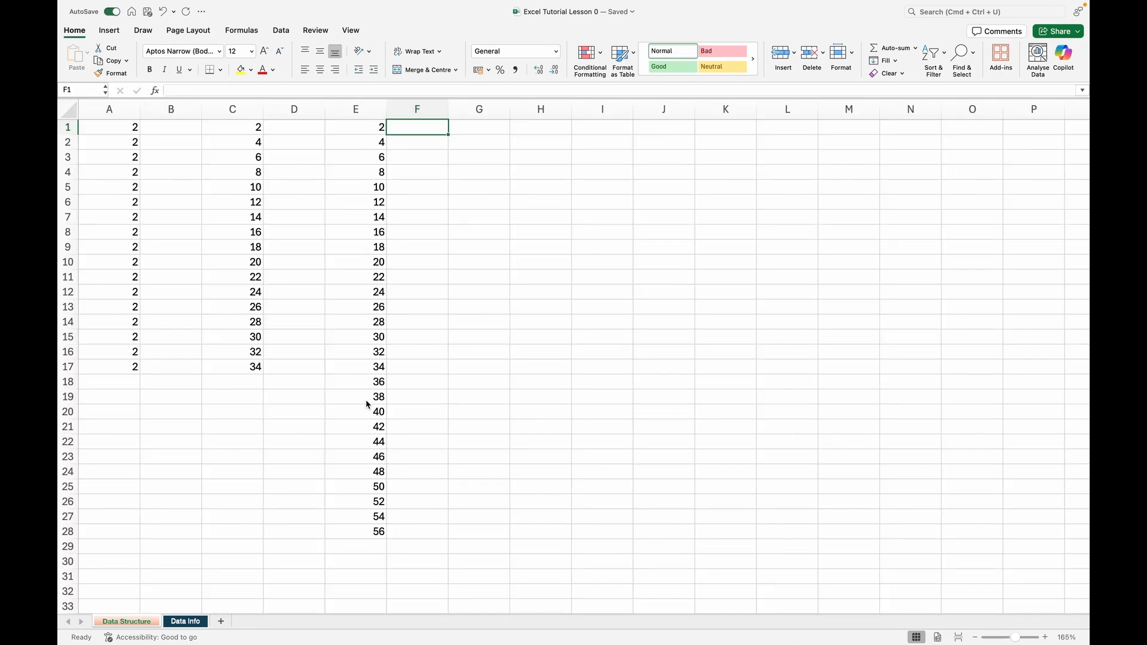
{"action": "left_click", "coordinate": [361, 129]}
{"action": "left_click", "coordinate": [363, 146]}
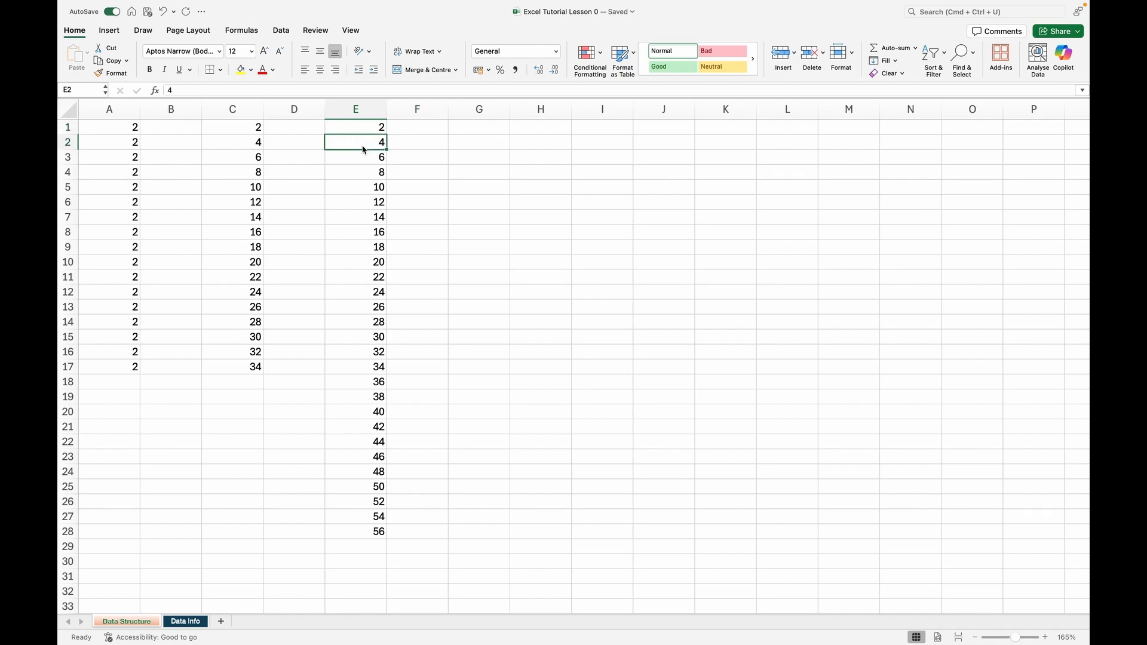
{"action": "left_click", "coordinate": [364, 128]}
{"action": "left_click", "coordinate": [370, 150]}
{"action": "left_click", "coordinate": [387, 150]}
{"action": "left_click", "coordinate": [472, 131]}
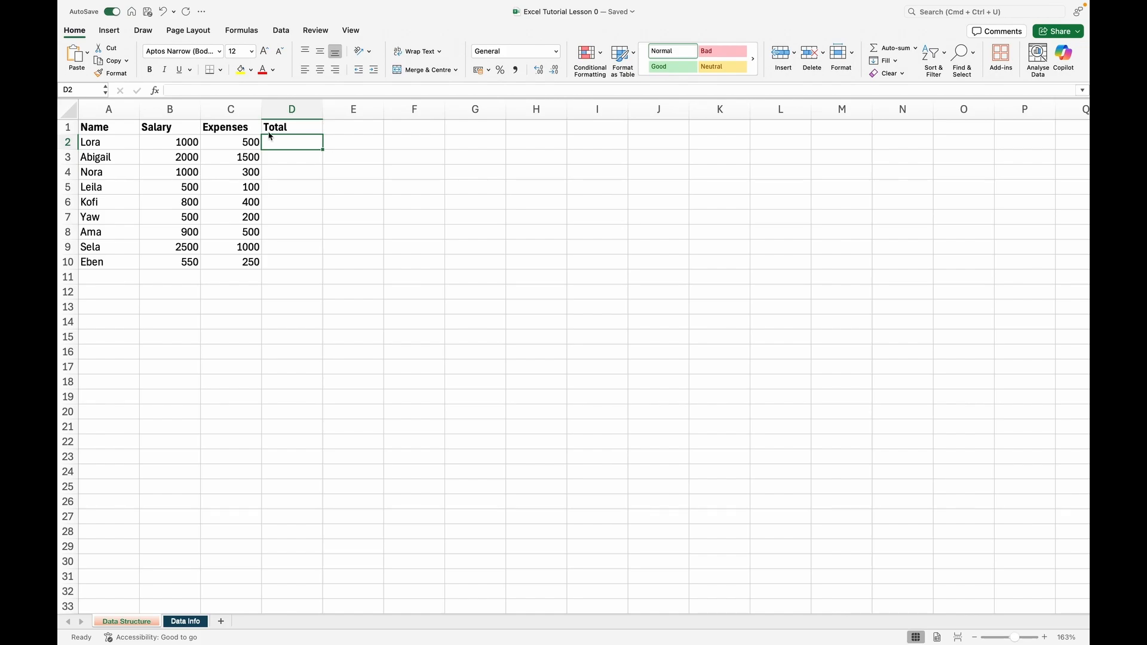
Review the header cells Name, Salary, Expenses and Total one by one, and select the whole column D.
{"action": "left_click", "coordinate": [120, 129]}
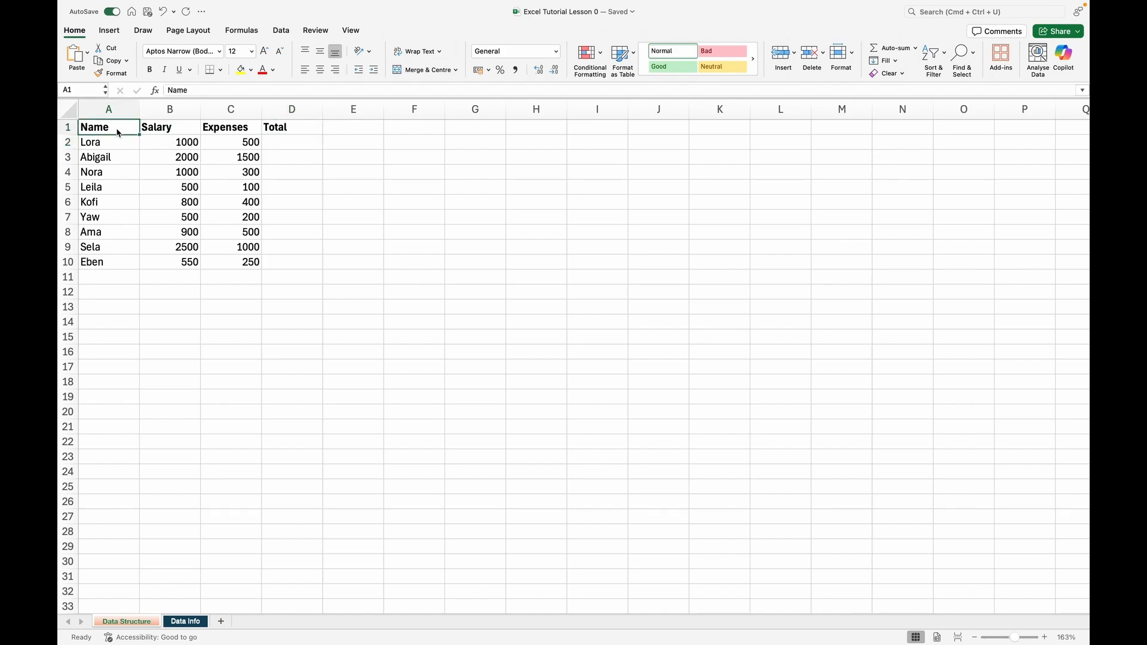
{"action": "left_click", "coordinate": [164, 136]}
{"action": "left_click", "coordinate": [229, 137]}
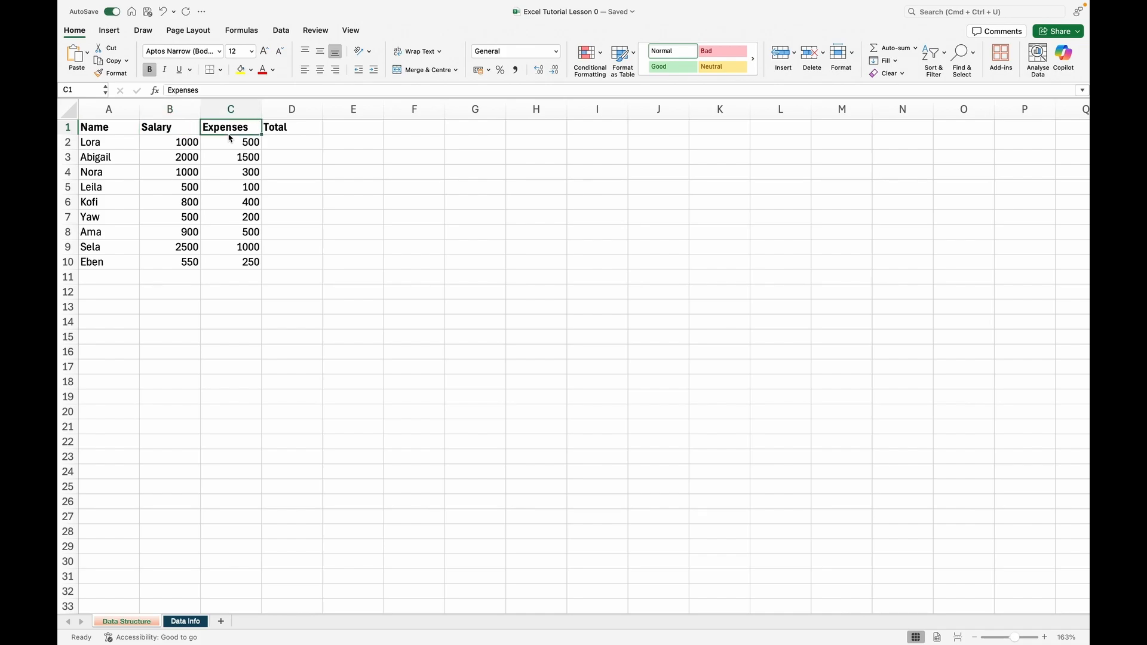
{"action": "left_click", "coordinate": [309, 130]}
{"action": "left_click", "coordinate": [313, 112]}
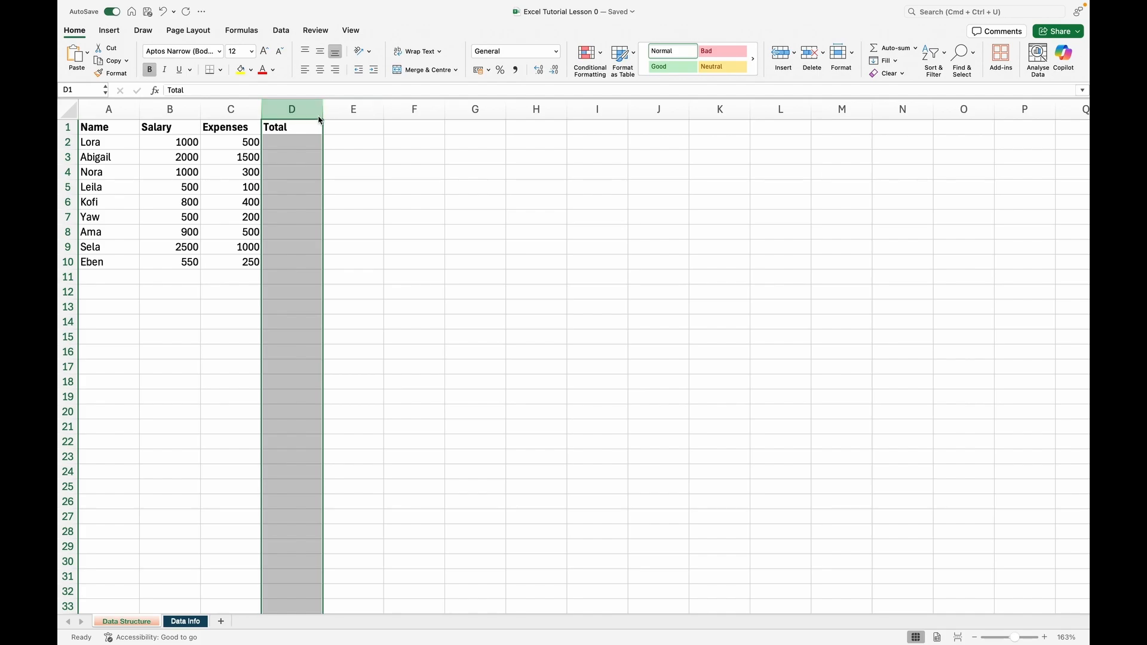
{"action": "left_click", "coordinate": [361, 134]}
Clear the Total header from D1 and enter Total in E1 instead.
{"action": "left_click", "coordinate": [292, 133]}
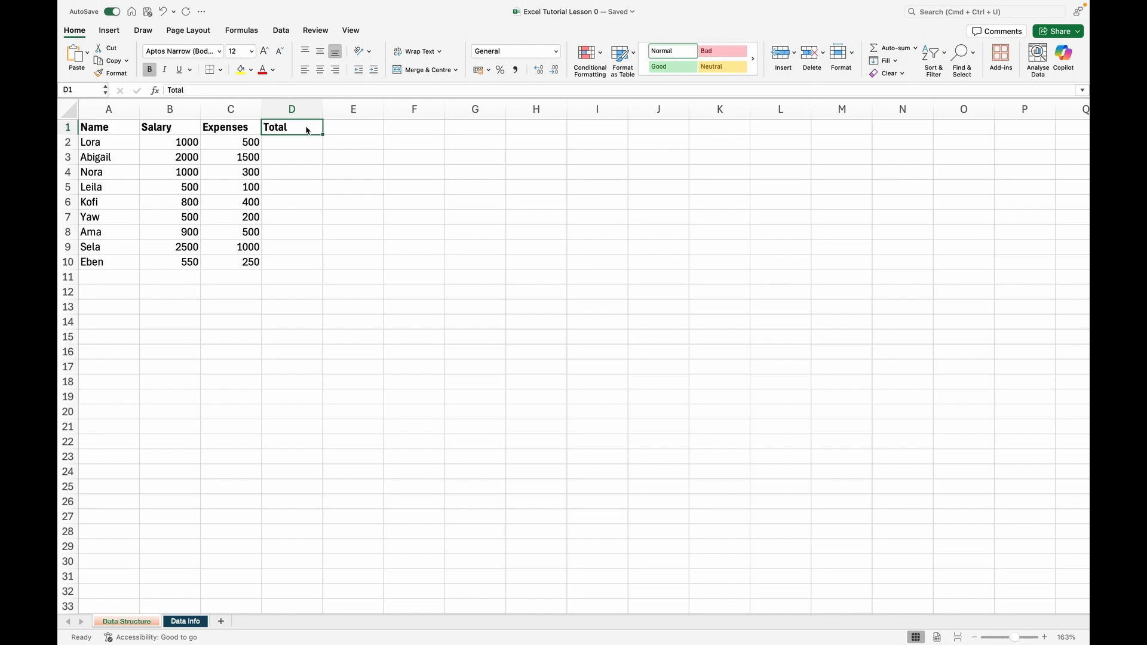
{"action": "key", "text": "Delete"}
{"action": "left_click", "coordinate": [363, 129]}
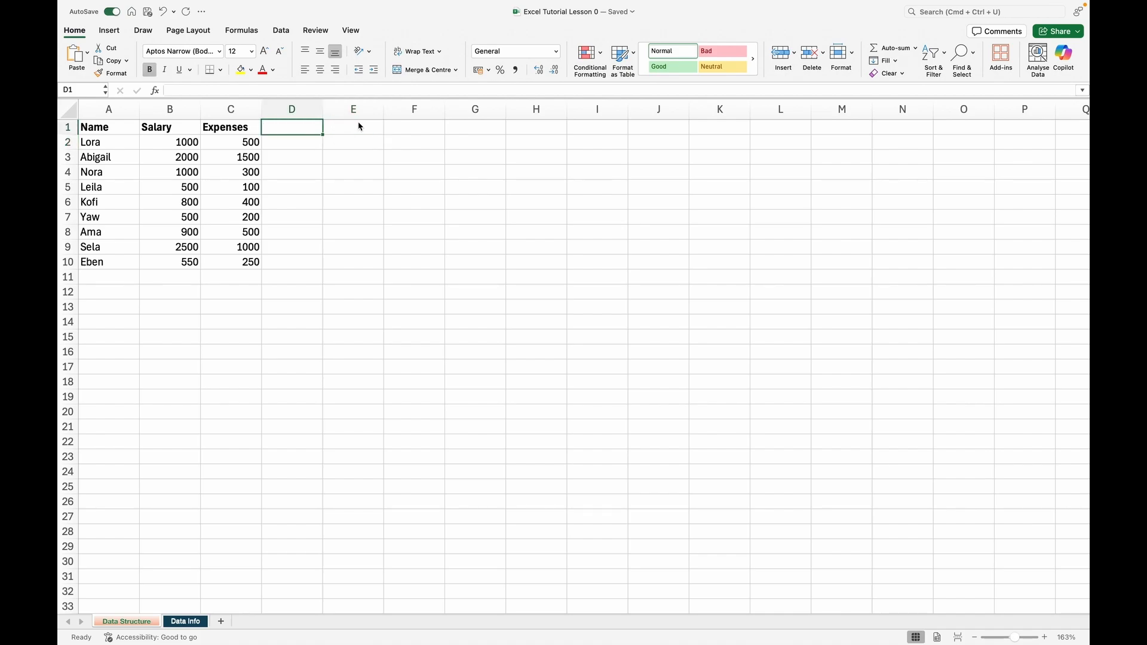
{"action": "type", "text": "Total"}
{"action": "key", "text": "Return"}
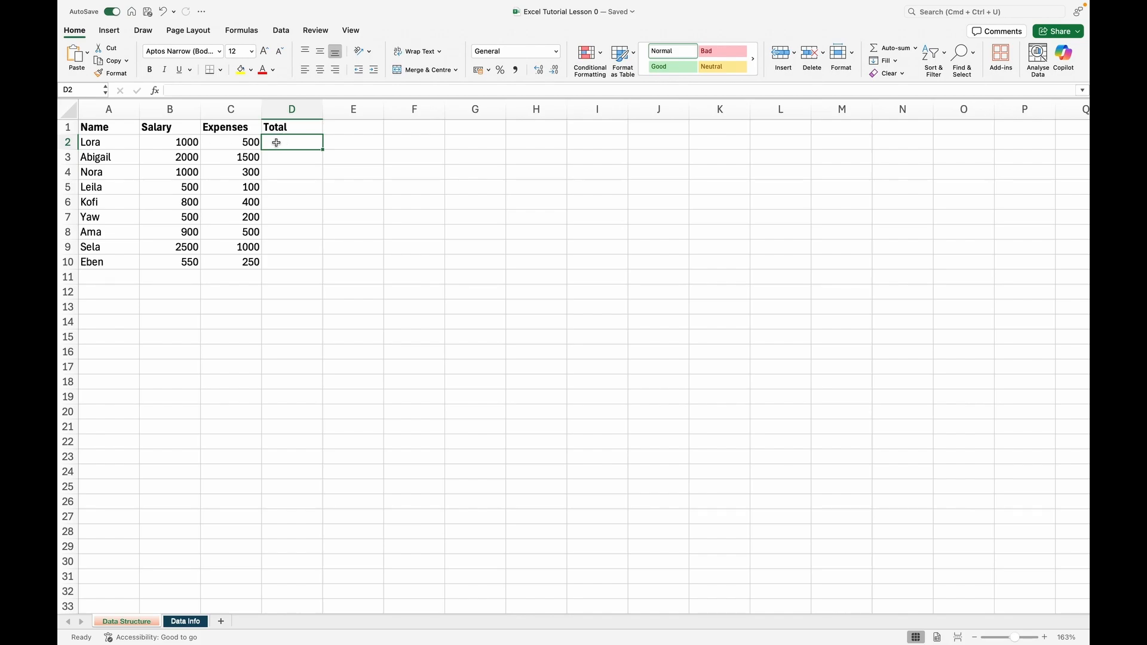
Enter the formula =B2-C2 in D2 to subtract the first row's expenses from its salary.
{"action": "type", "text": "="}
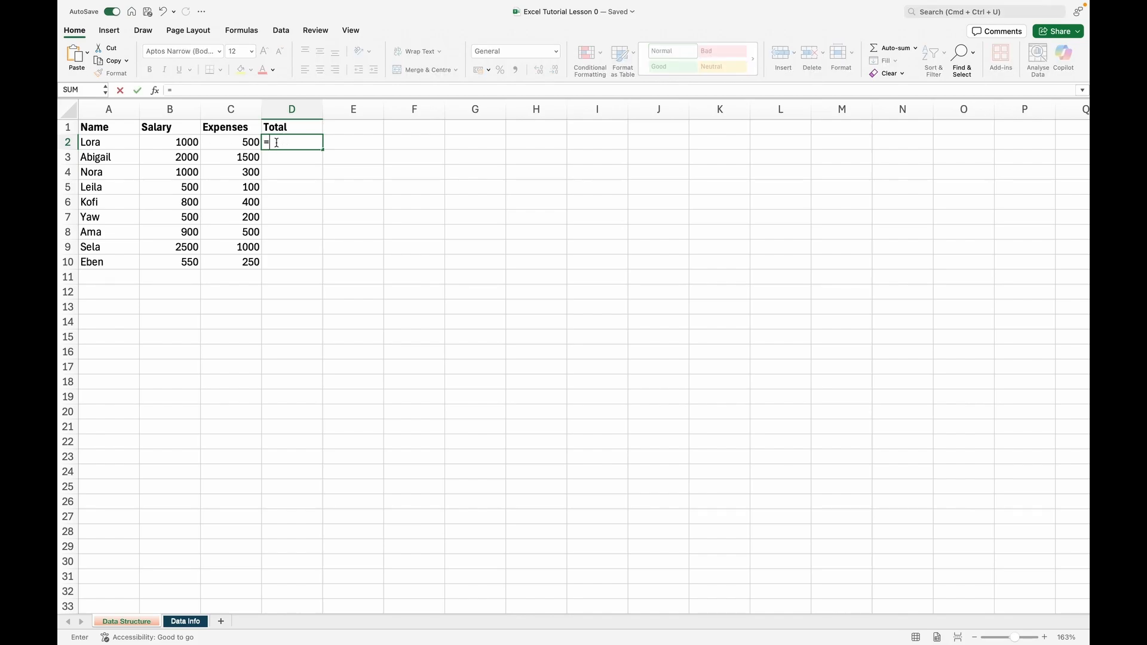
{"action": "left_click", "coordinate": [167, 142]}
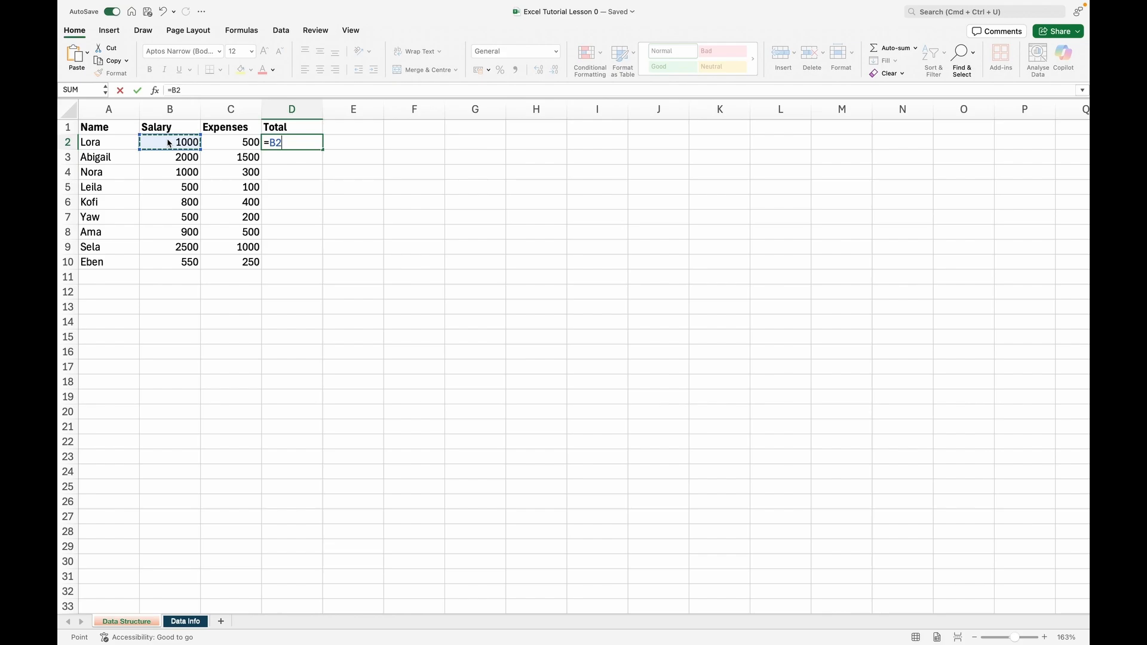
{"action": "type", "text": "-"}
{"action": "left_click", "coordinate": [243, 145]}
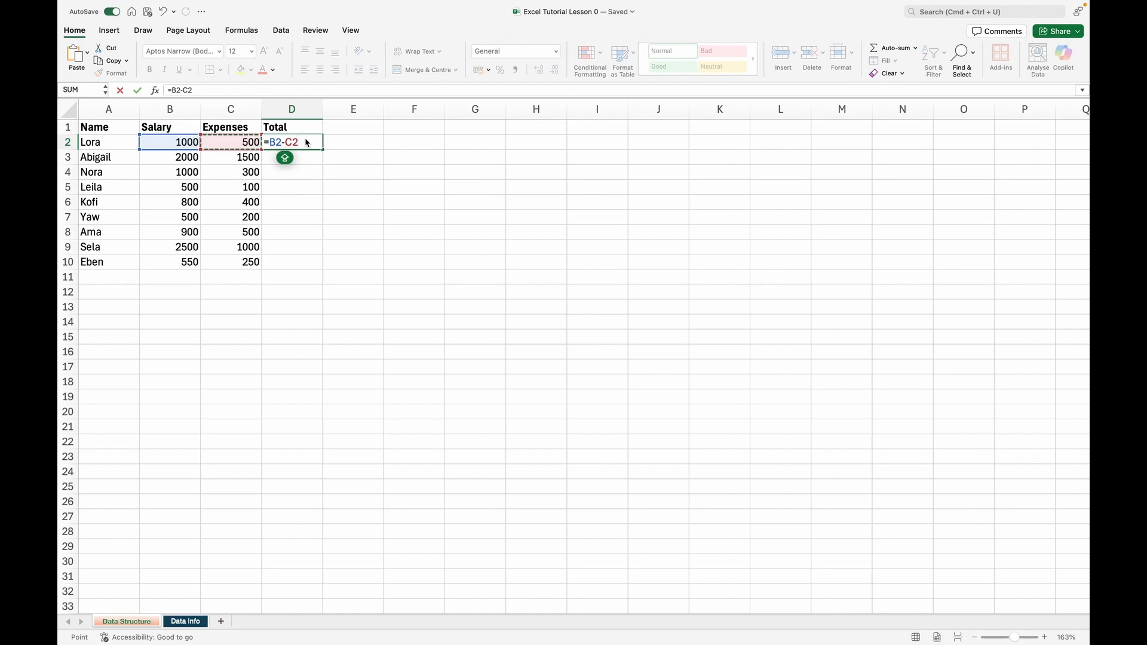
{"action": "key", "text": "Return"}
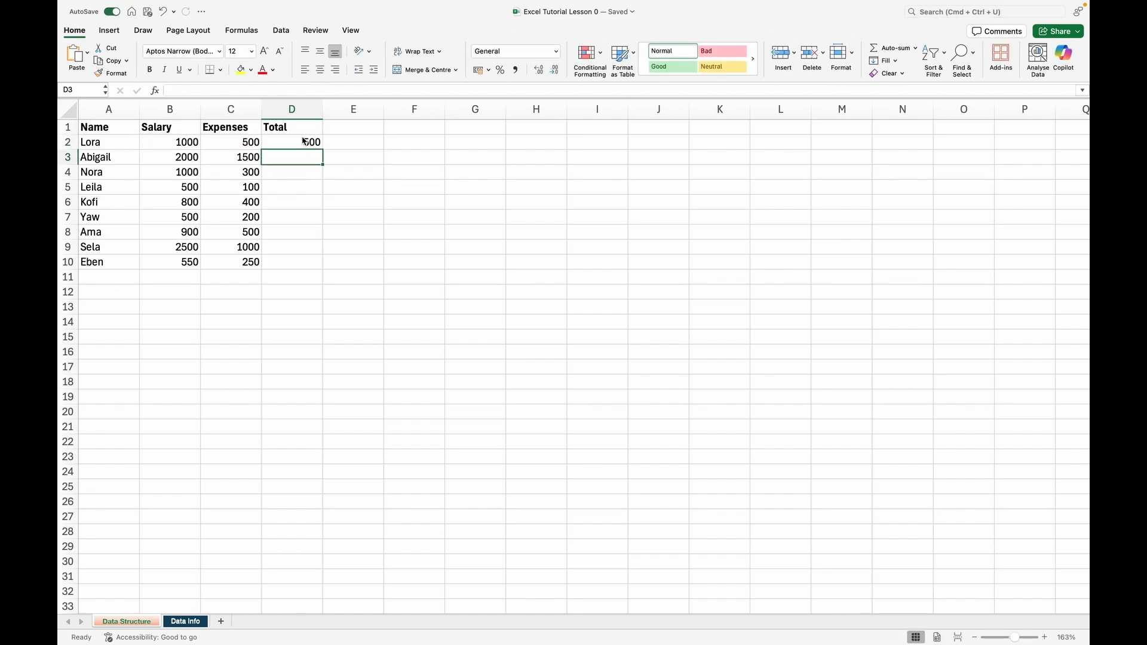
Fill the D2 formula down the Total column to D10, and select D2 again.
{"action": "left_click", "coordinate": [299, 147]}
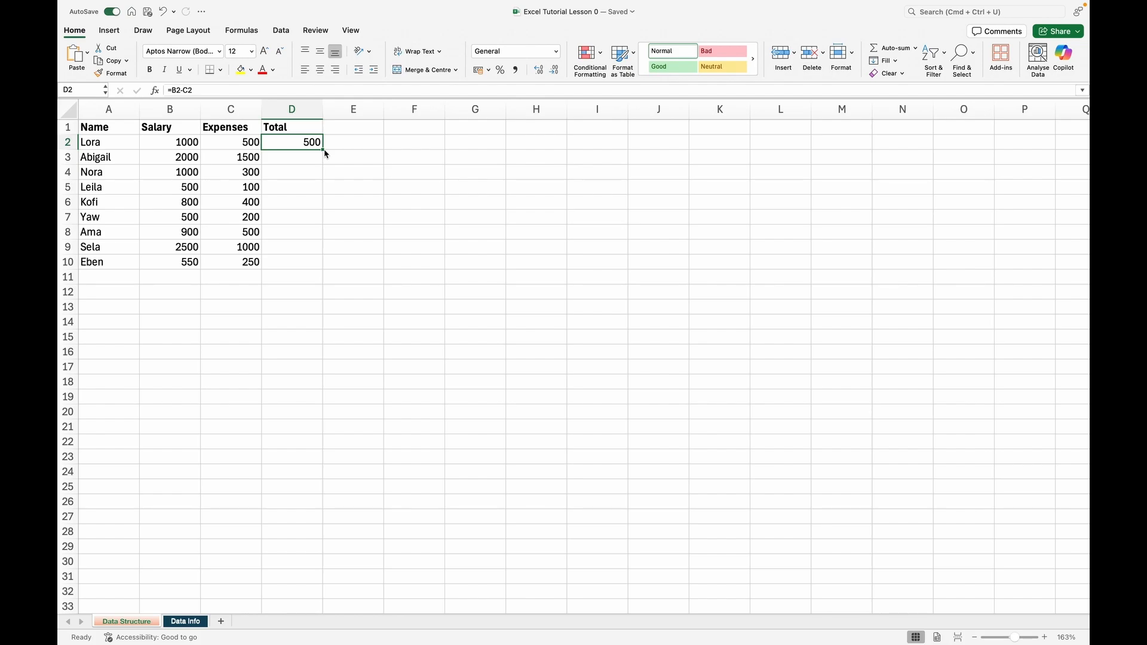
{"action": "double_click", "coordinate": [325, 151]}
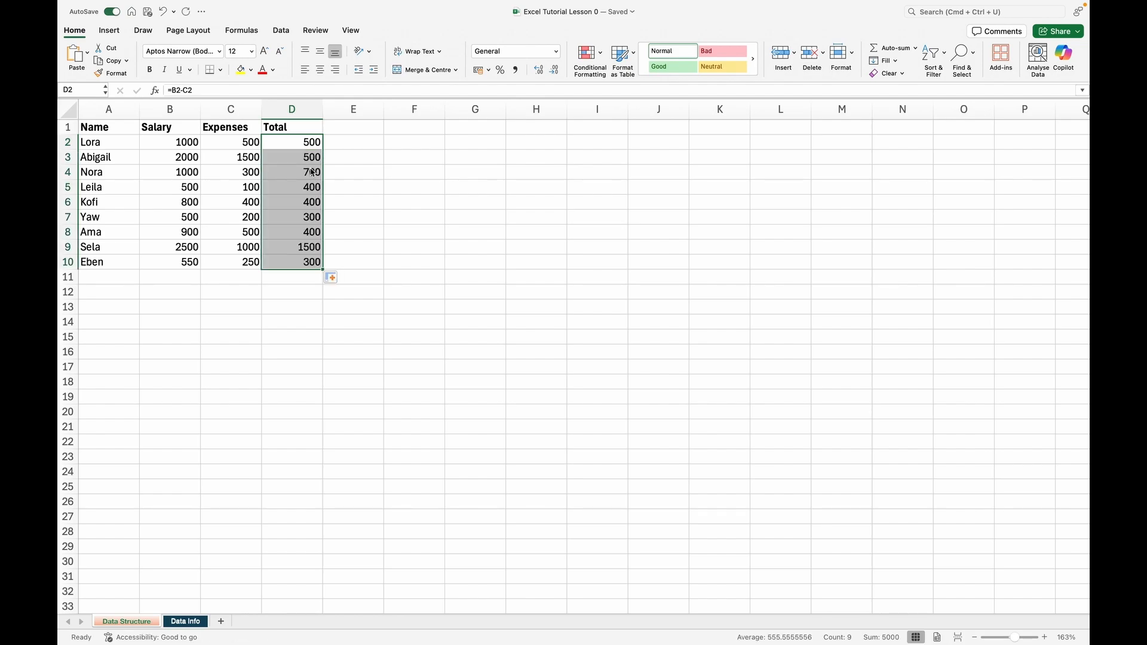
{"action": "left_click", "coordinate": [345, 214]}
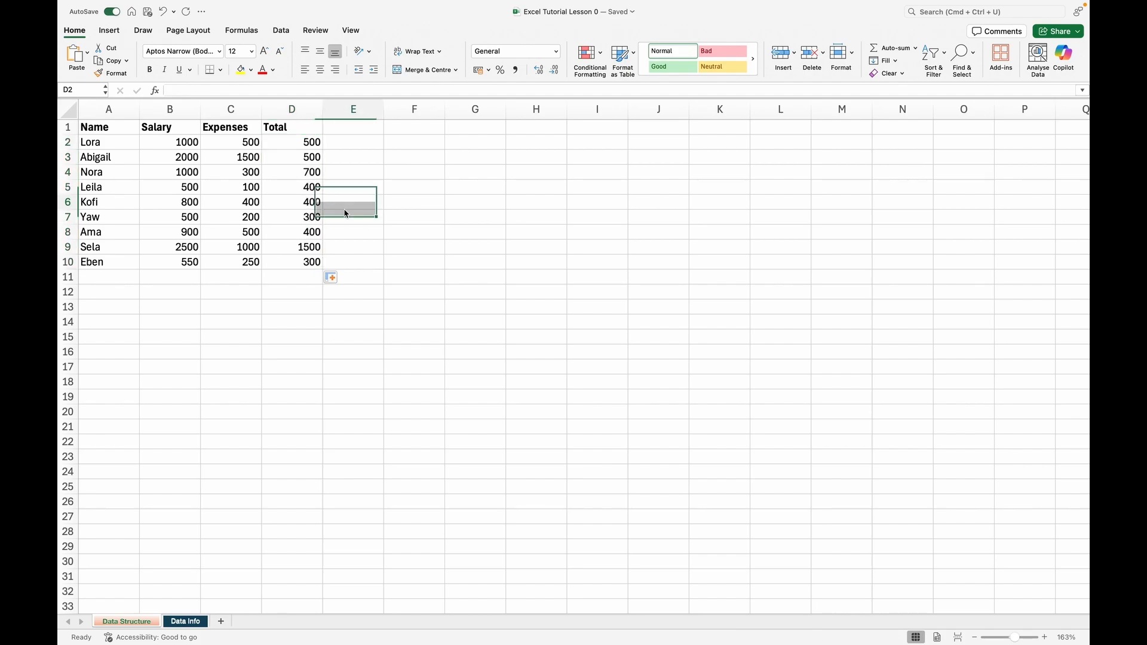
{"action": "left_click", "coordinate": [350, 145]}
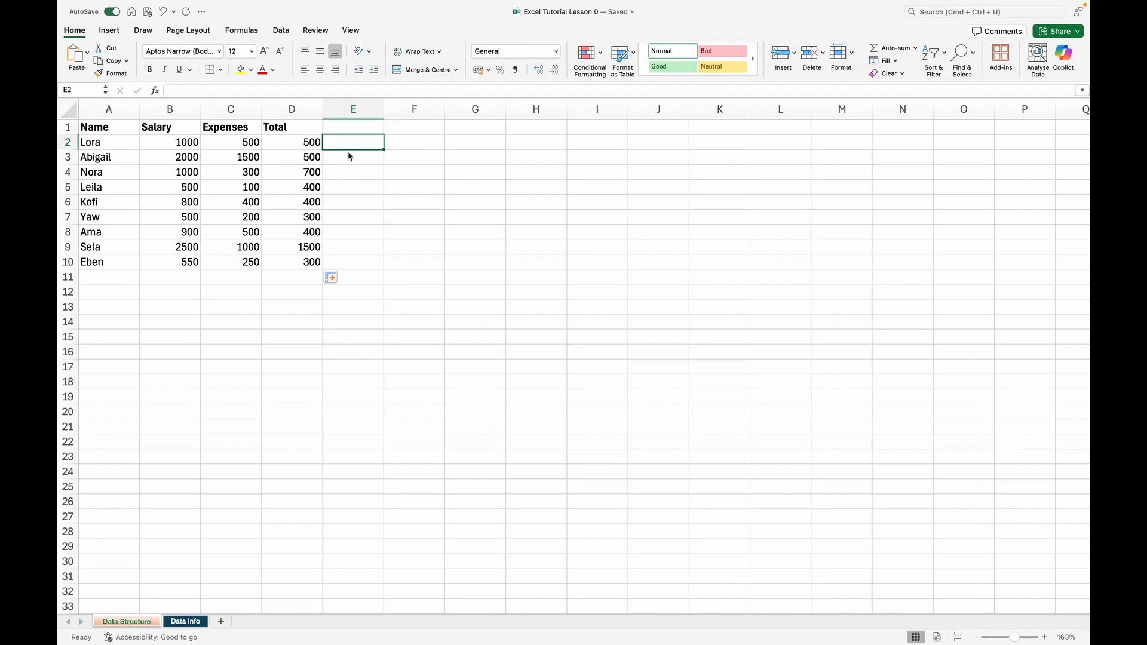
{"action": "key", "text": "Left"}
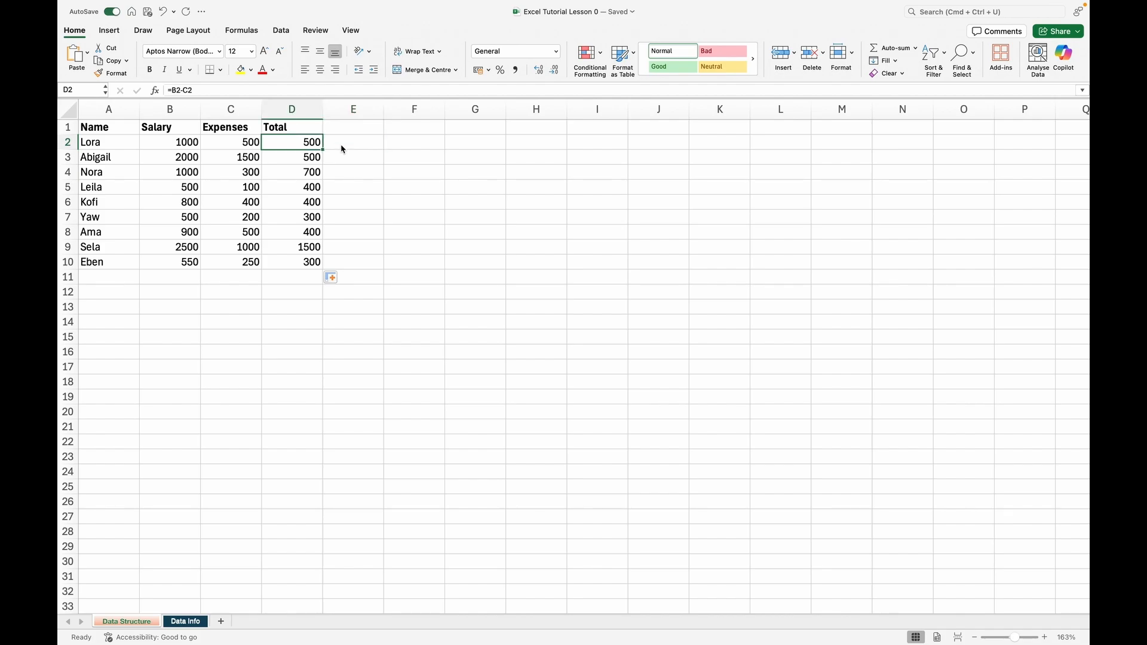